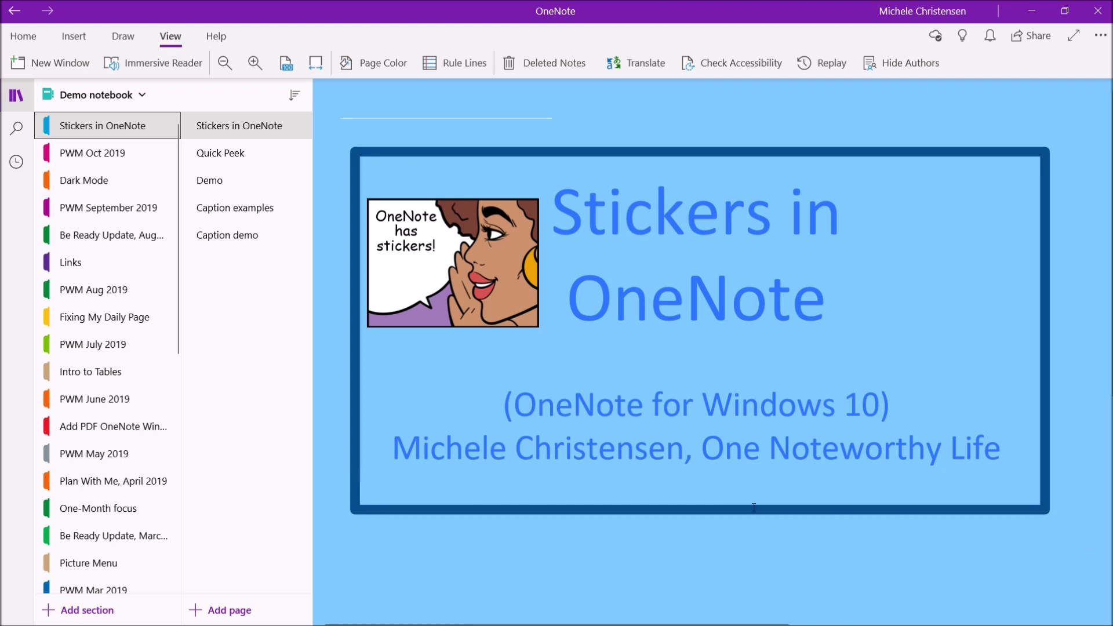
Step: View the Quick Peek page of sample stickers, then switch to the empty Demo page
left_click(221, 162)
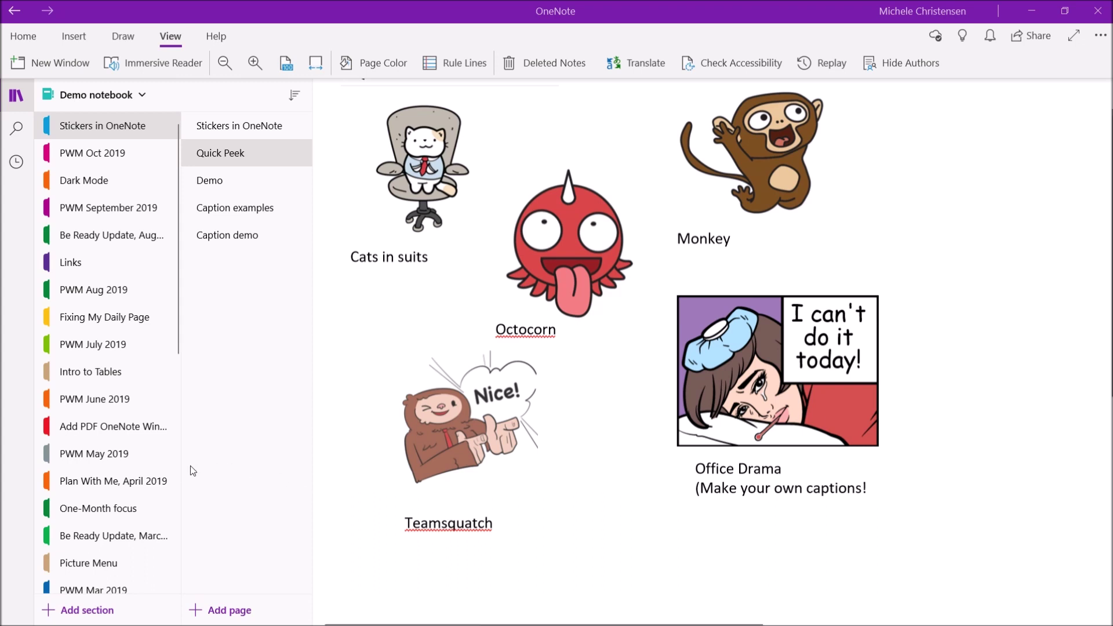
left_click(229, 181)
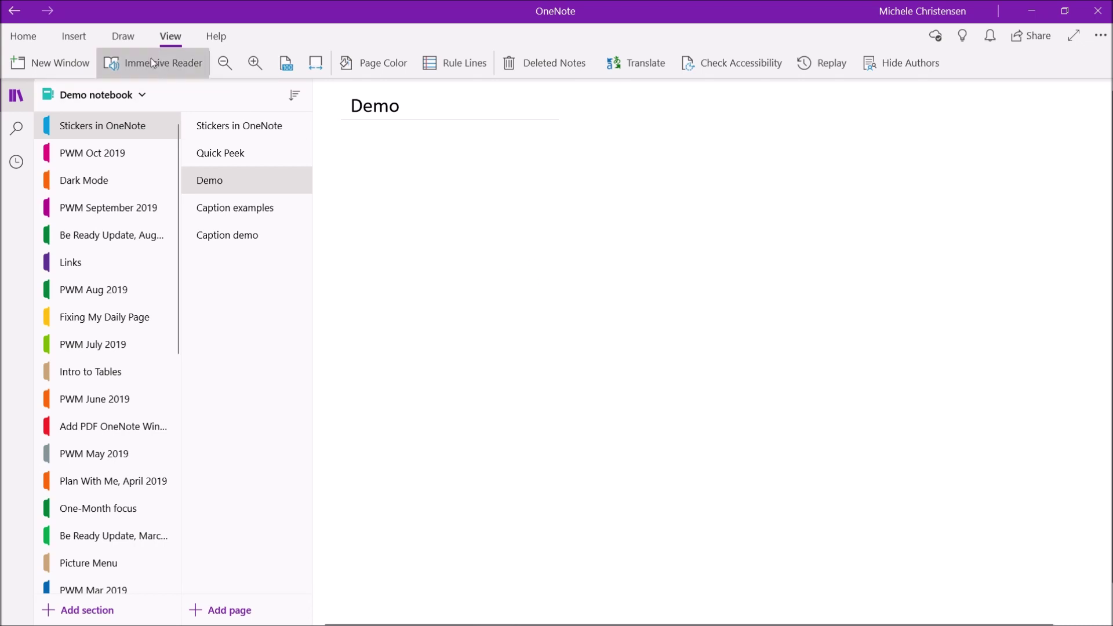
Step: Open Insert > Stickers, browse Monkey, Octocorn, Office Drama and Teamsquatch, then return to Cats in suits
left_click(86, 41)
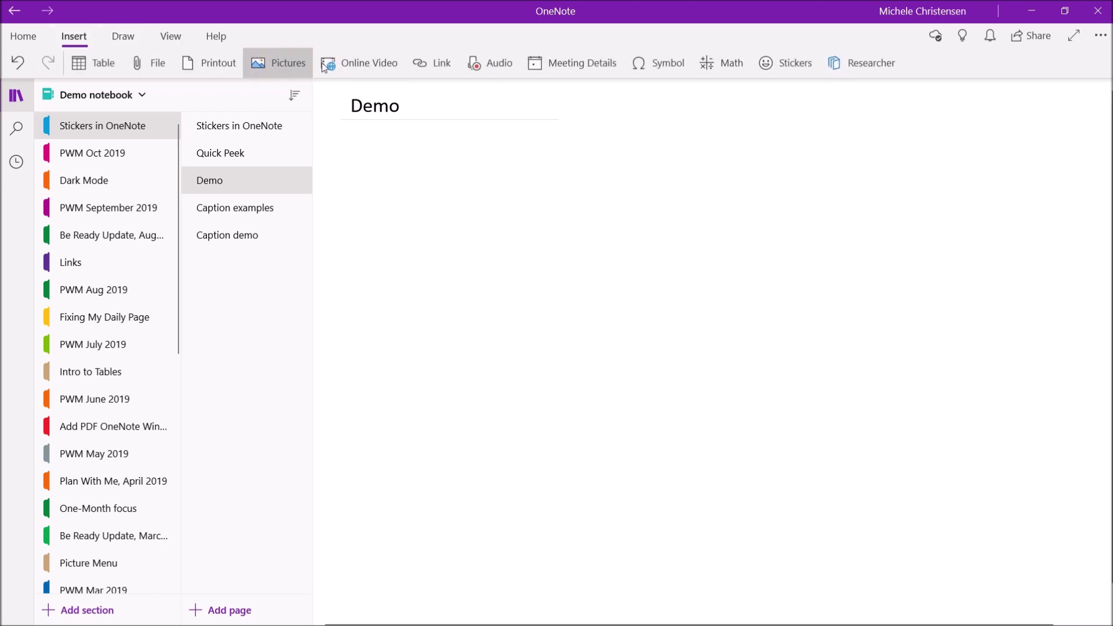
left_click(790, 69)
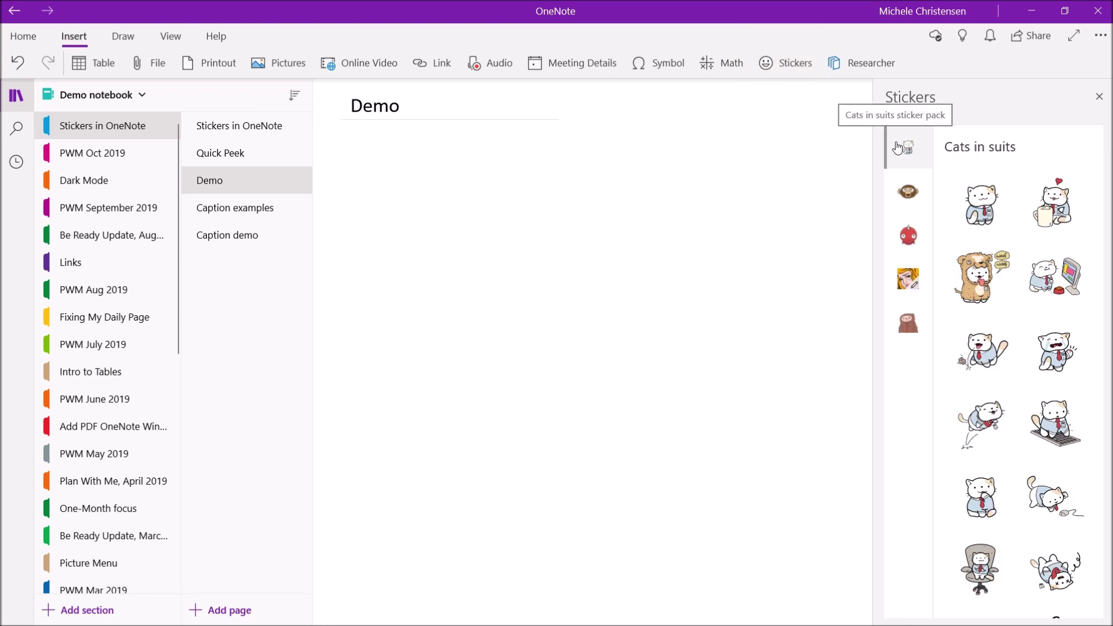
left_click(908, 193)
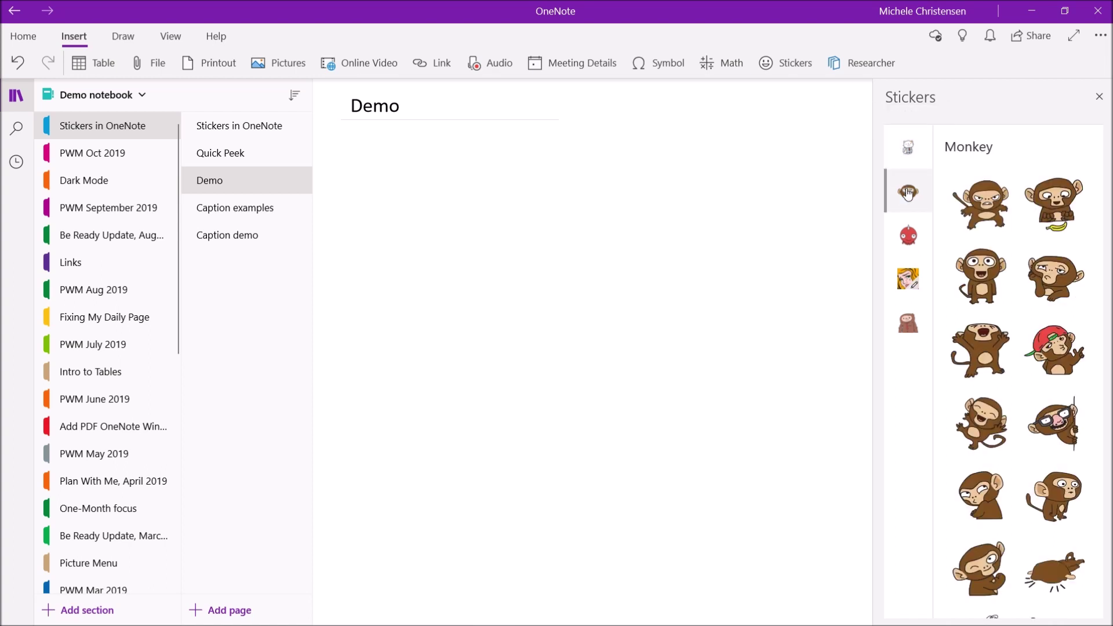
left_click(908, 235)
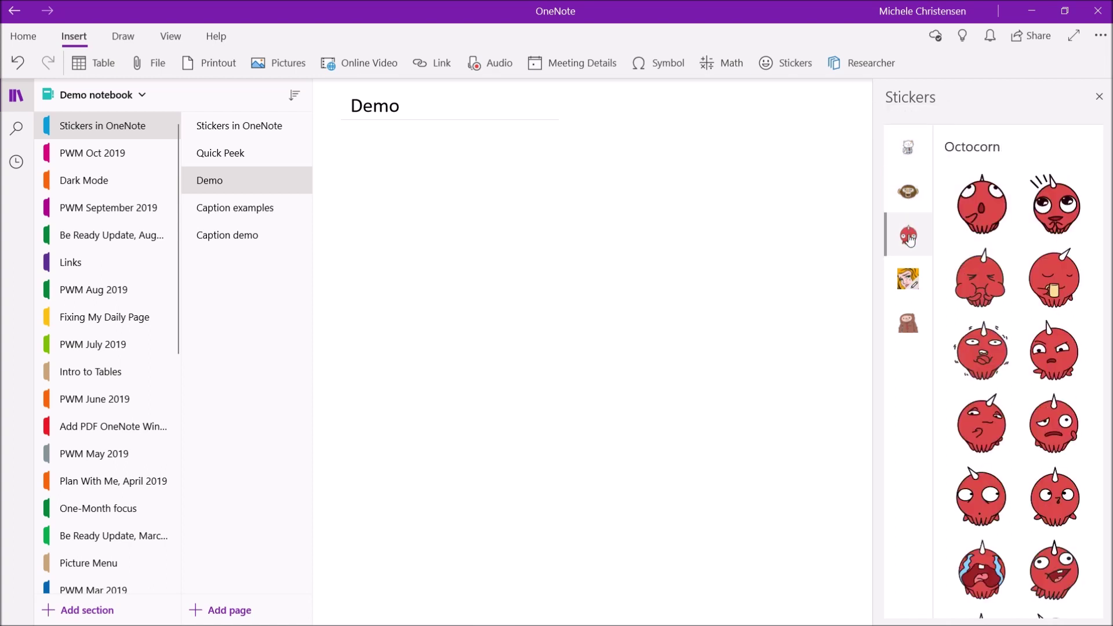
left_click(911, 278)
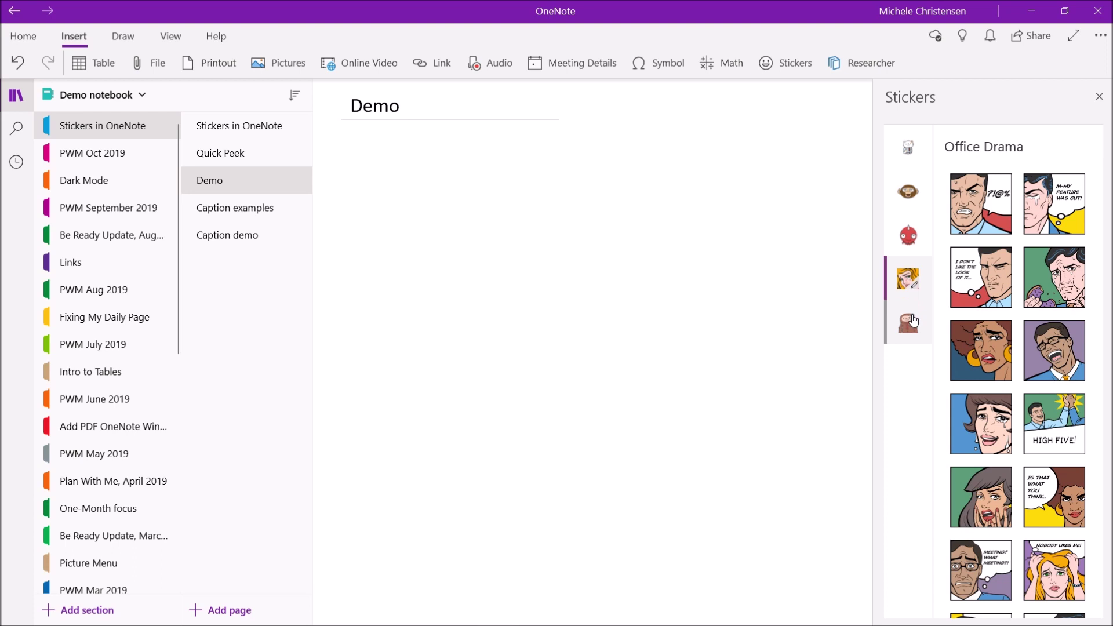
left_click(913, 320)
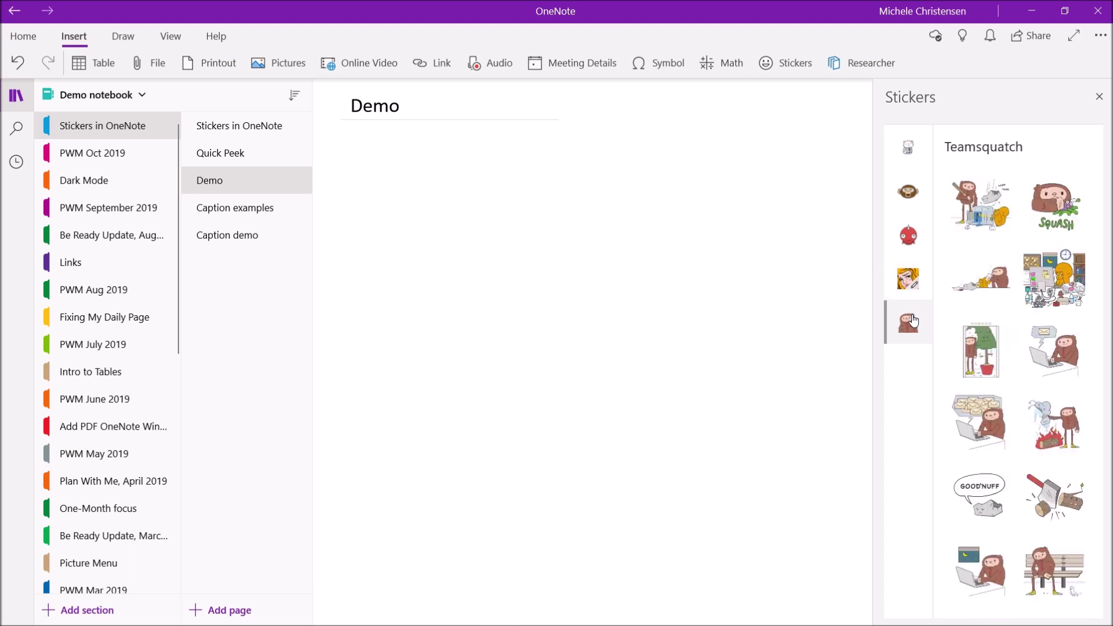
left_click(909, 152)
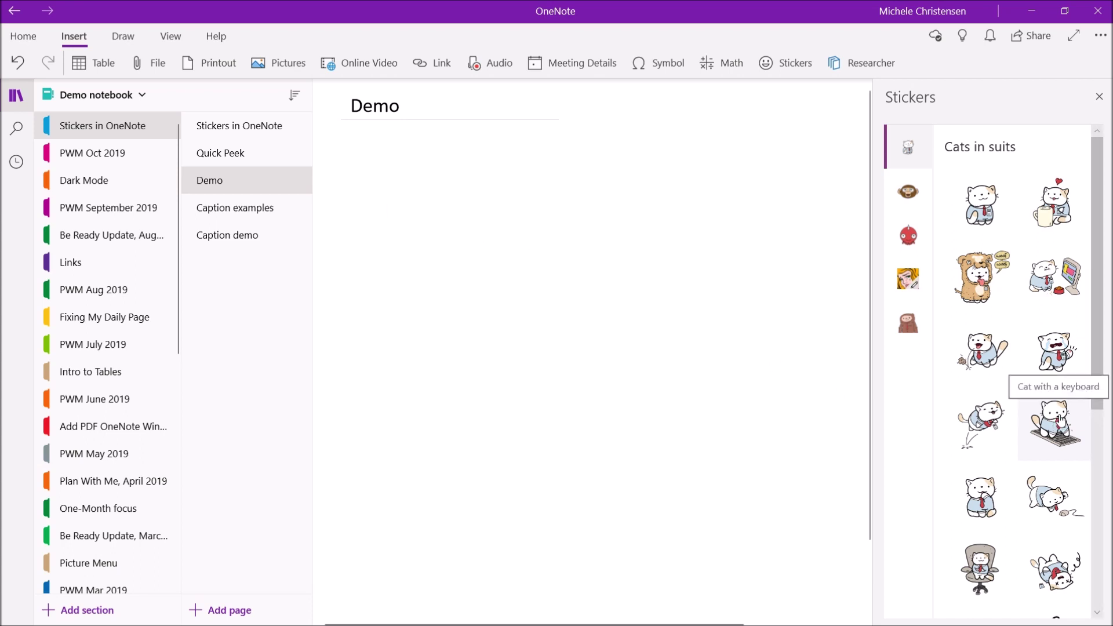
Step: Insert the cat-with-a-keyboard sticker, remove the blank lines below it, and show the Teamsquatch pack
left_click(1060, 419)
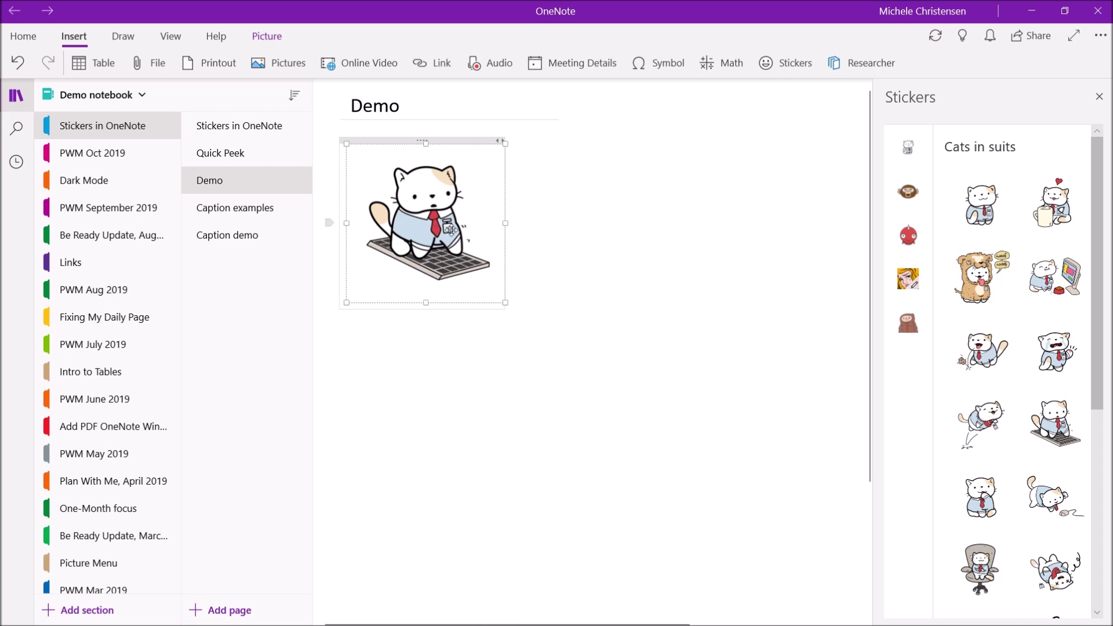
left_click(474, 367)
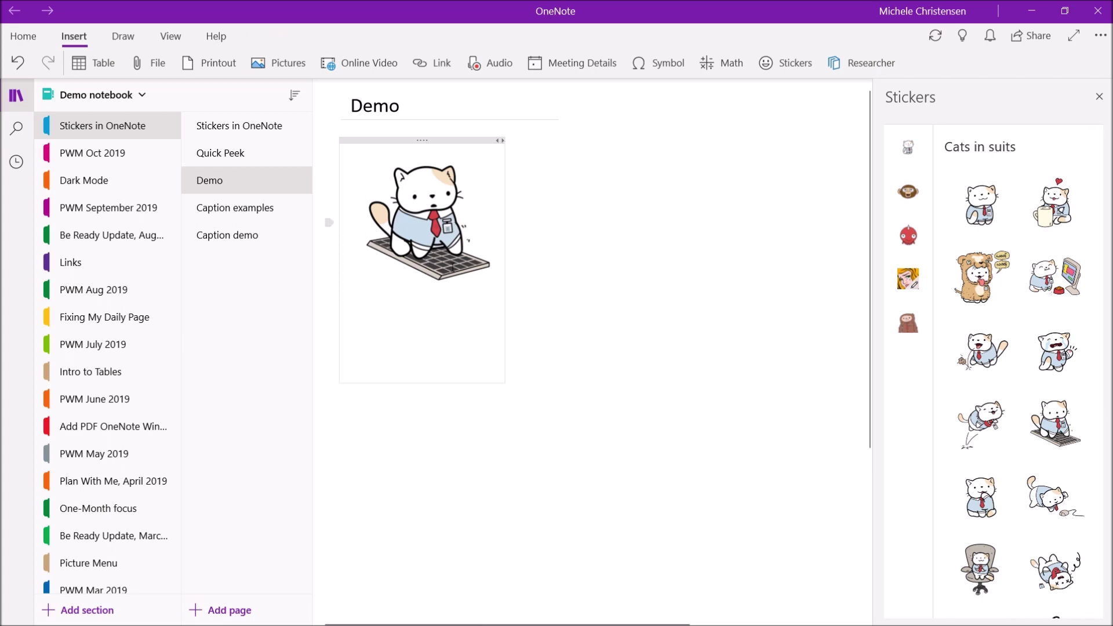
key("BackSpace")
key("BackSpace")
key("BackSpace")
key("BackSpace")
key("BackSpace")
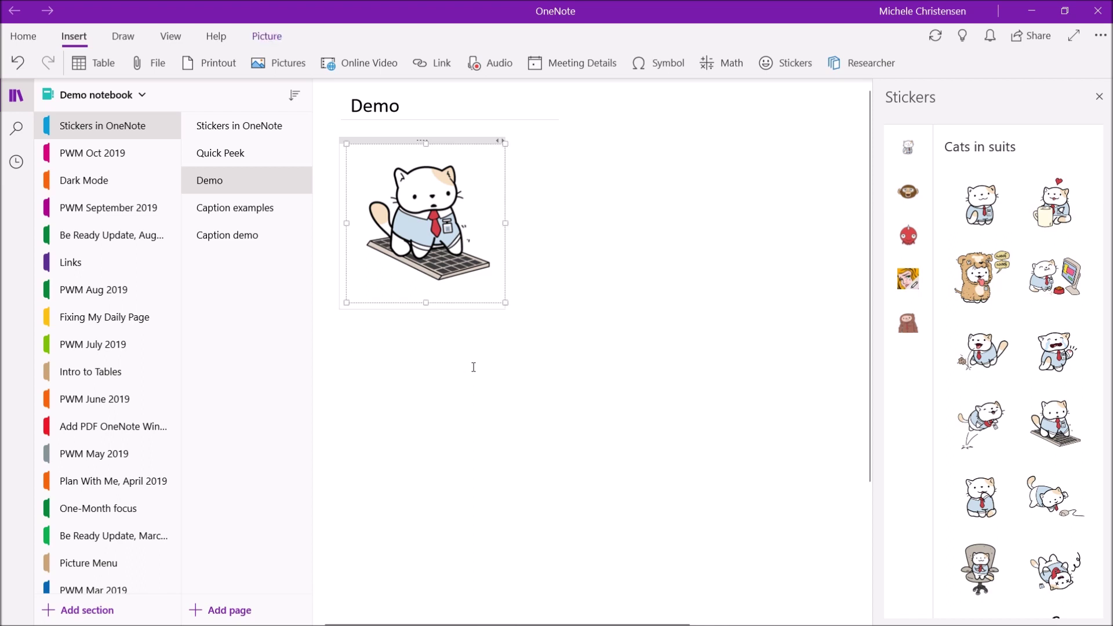
left_click(474, 367)
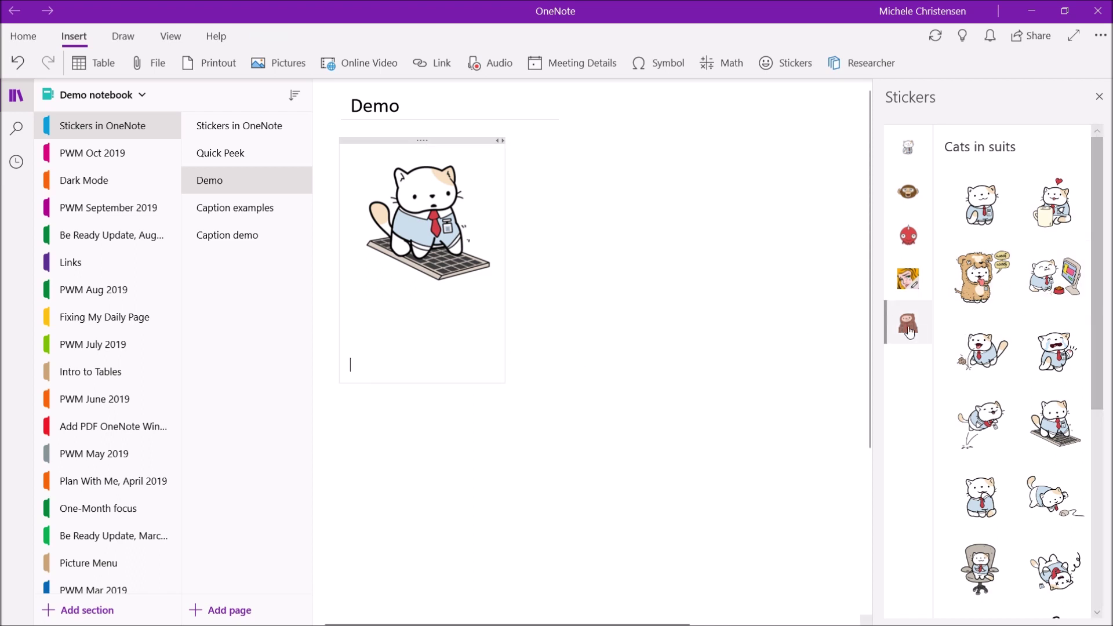
left_click(905, 325)
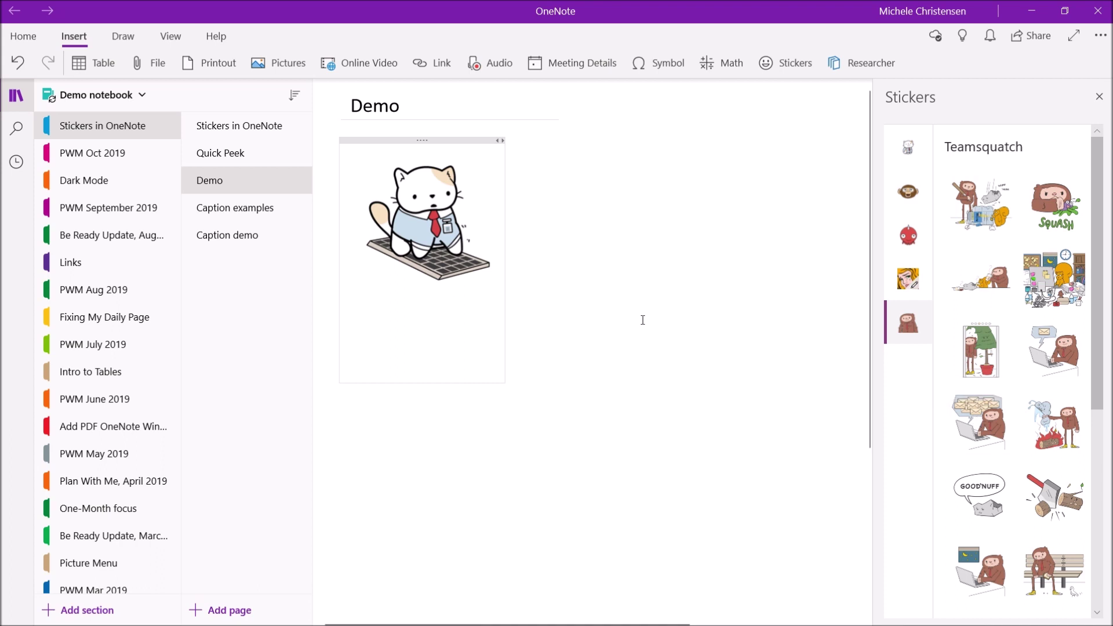
Step: Insert the Teamsquatch 'Too many emails' sloth sticker to the right of the cat
left_click(622, 281)
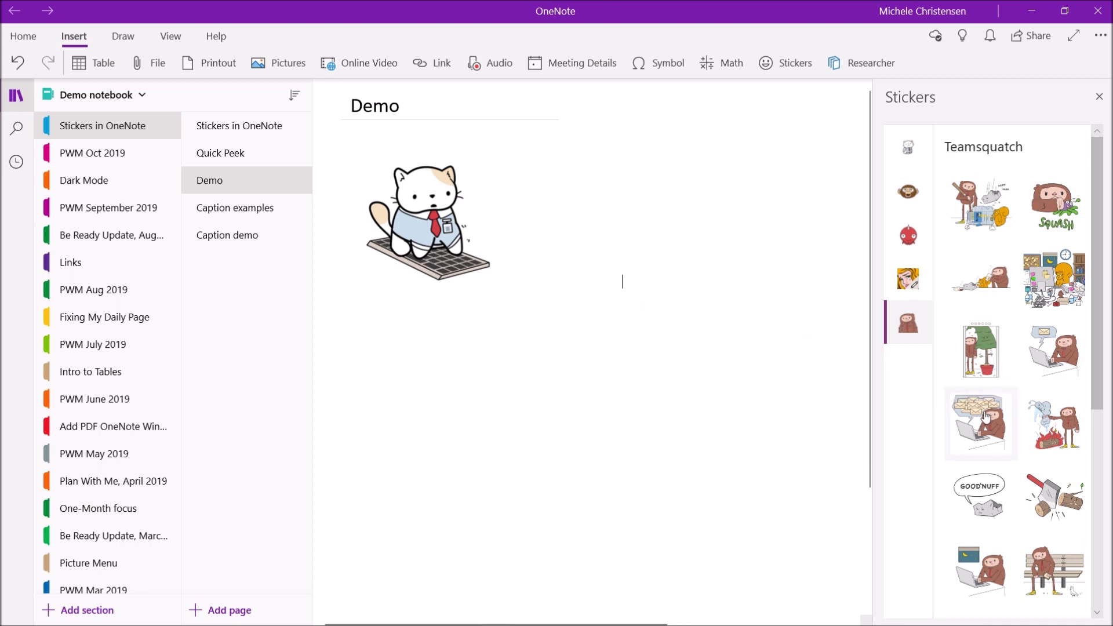
left_click(982, 420)
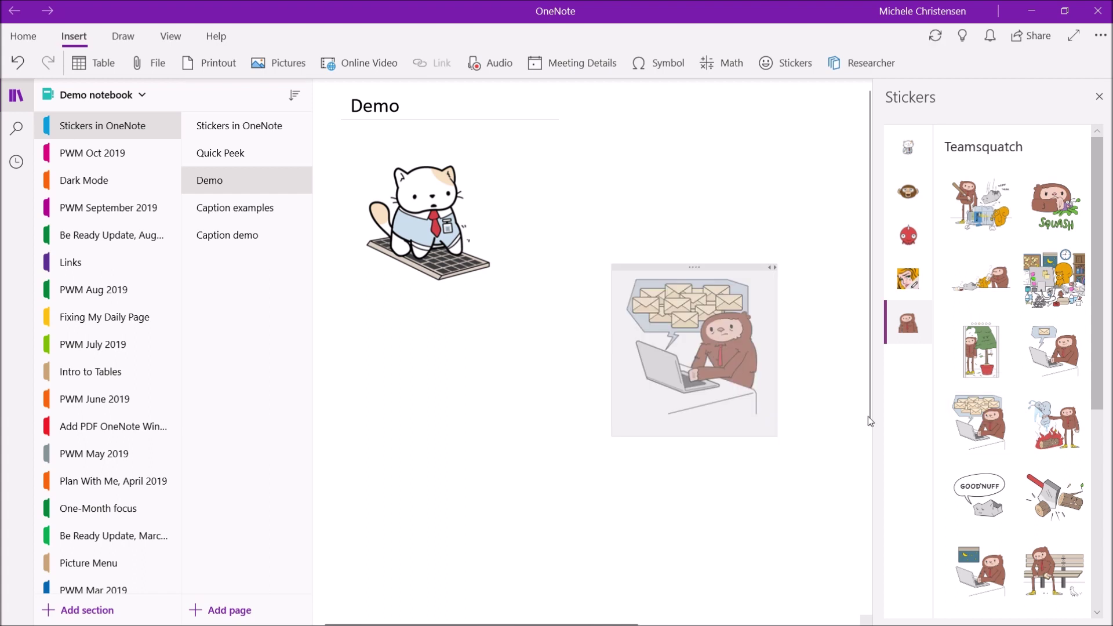
left_click(722, 349)
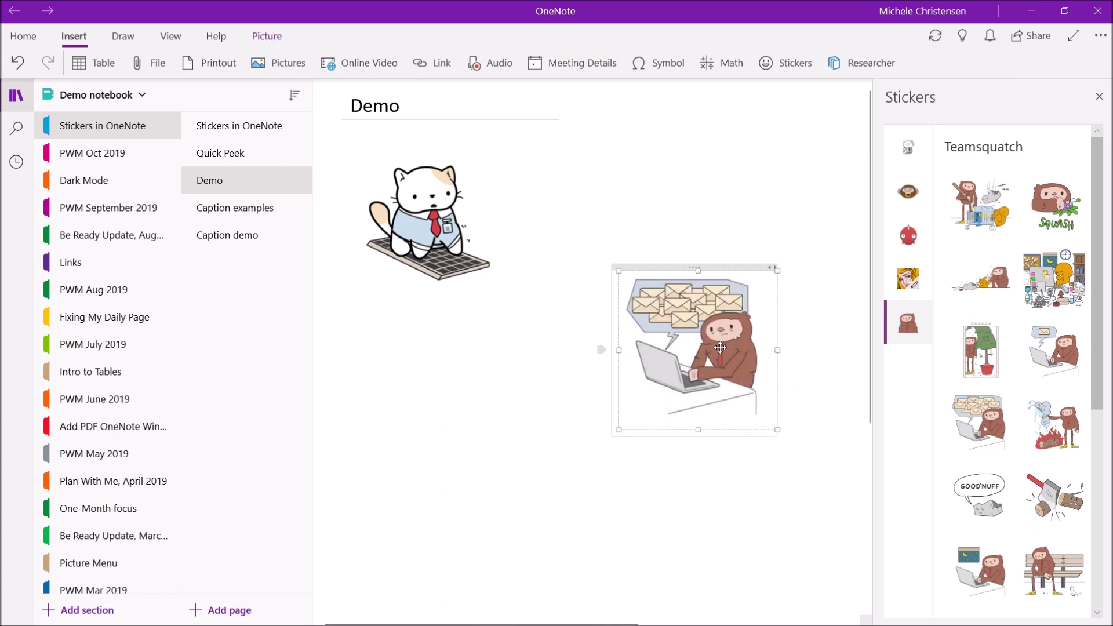
left_click(712, 506)
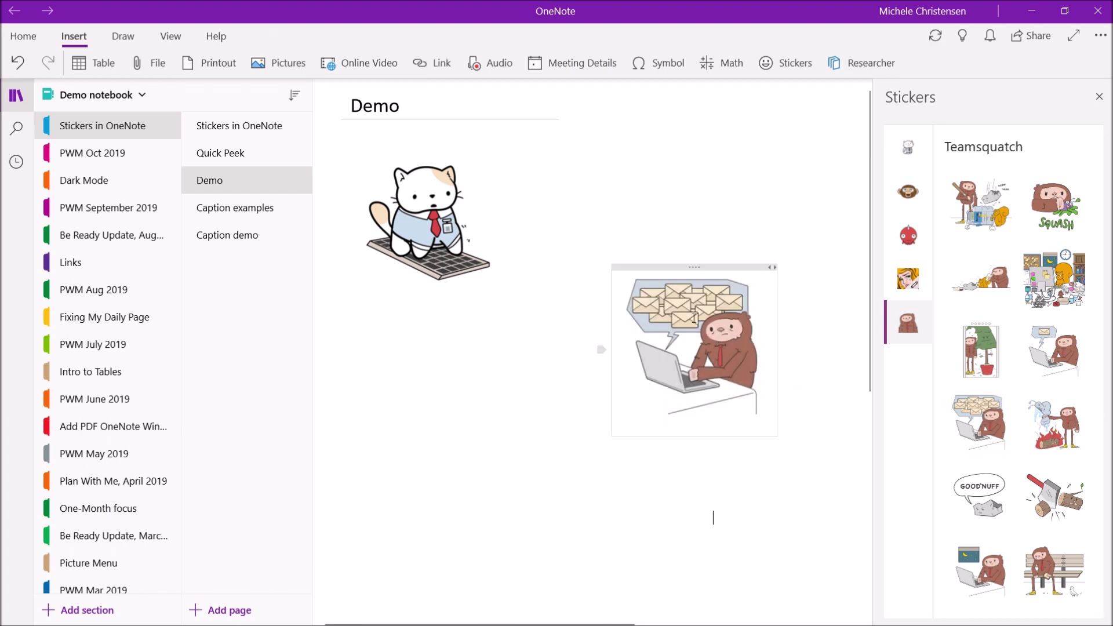
Step: Enlarge the sloth and cat stickers by their lower-right handles, then go to Caption examples
left_click(759, 344)
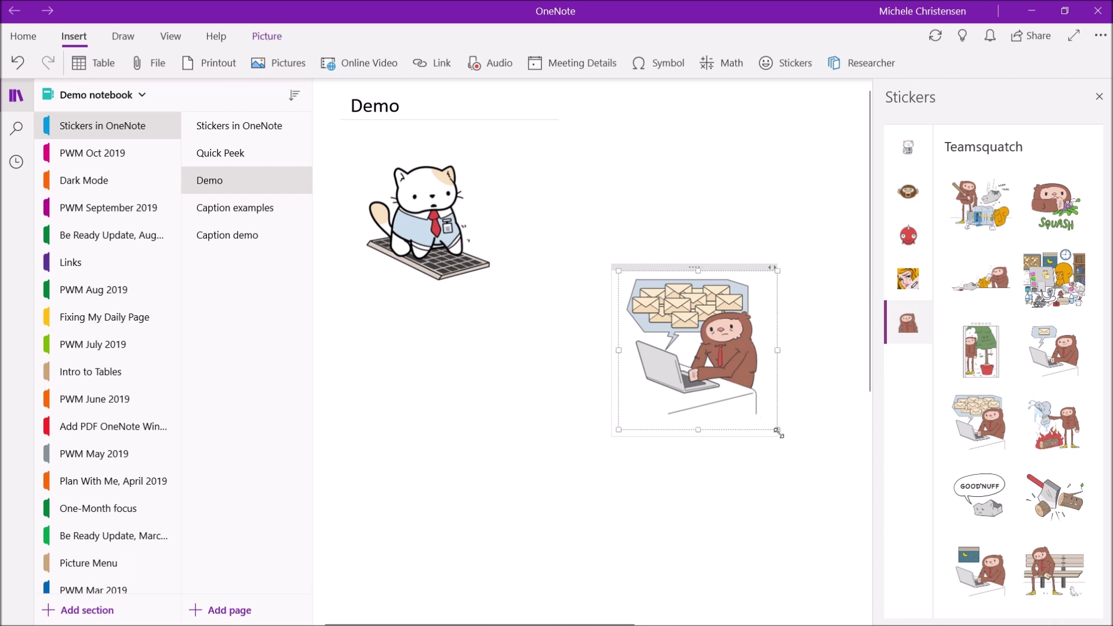
left_click_drag(777, 433, 837, 483)
left_click(398, 209)
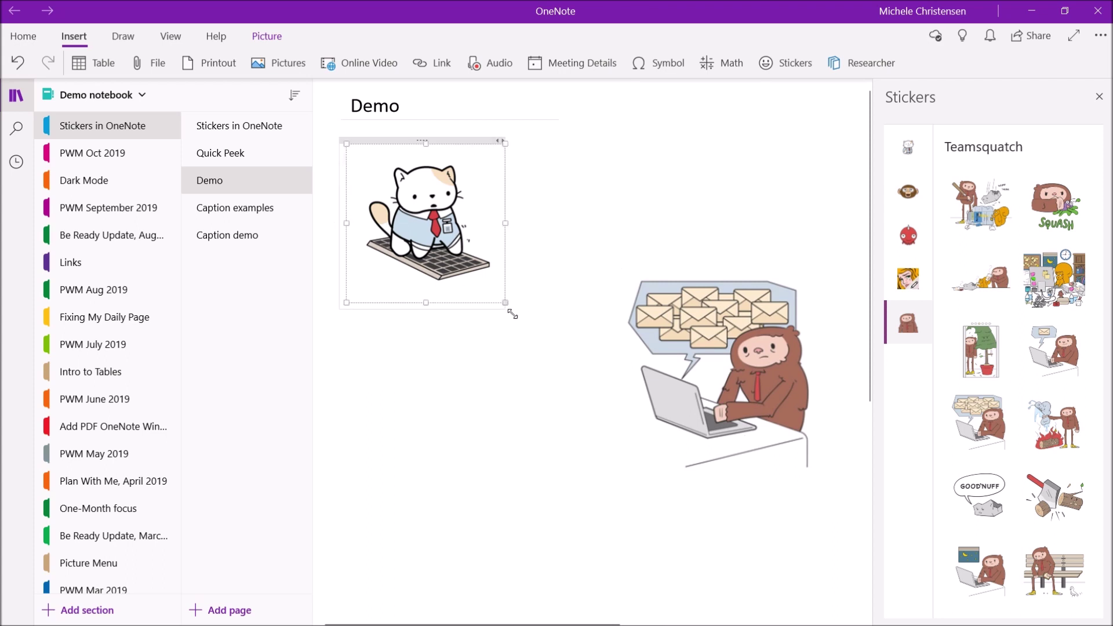
left_click_drag(506, 305, 552, 352)
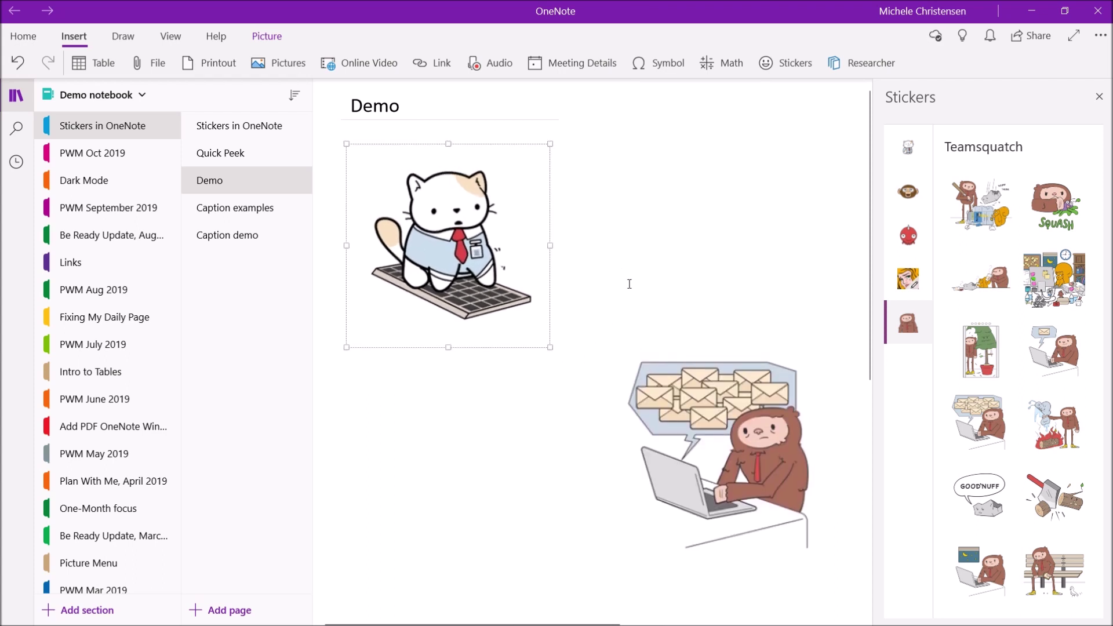
left_click(642, 265)
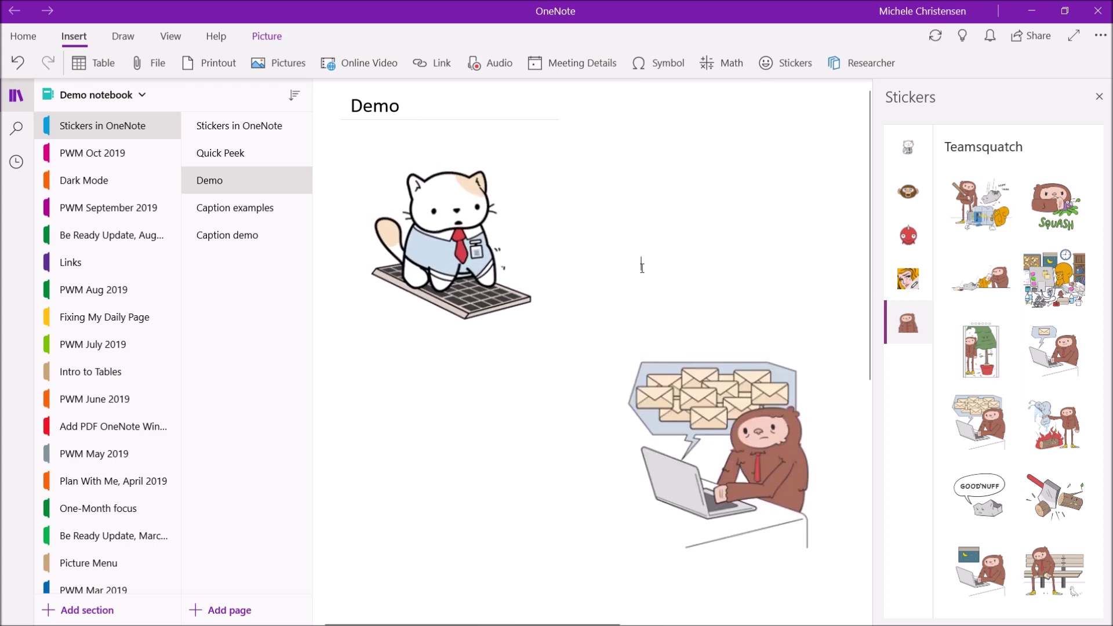
left_click(231, 214)
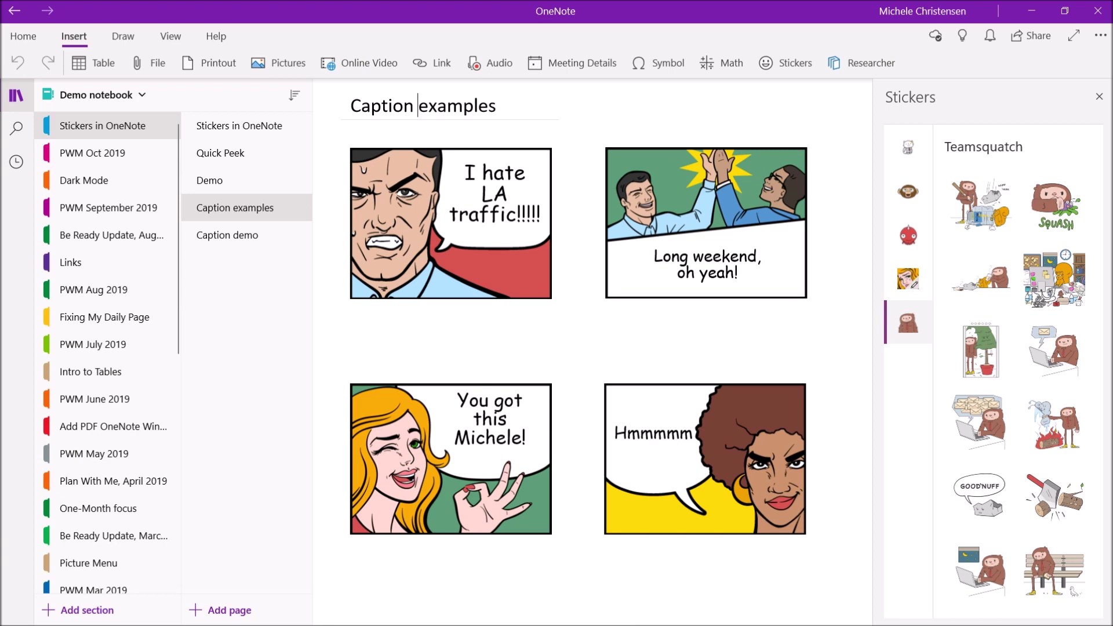
Step: Show the Office Drama sticker pack and move to the empty Caption demo page
left_click(914, 292)
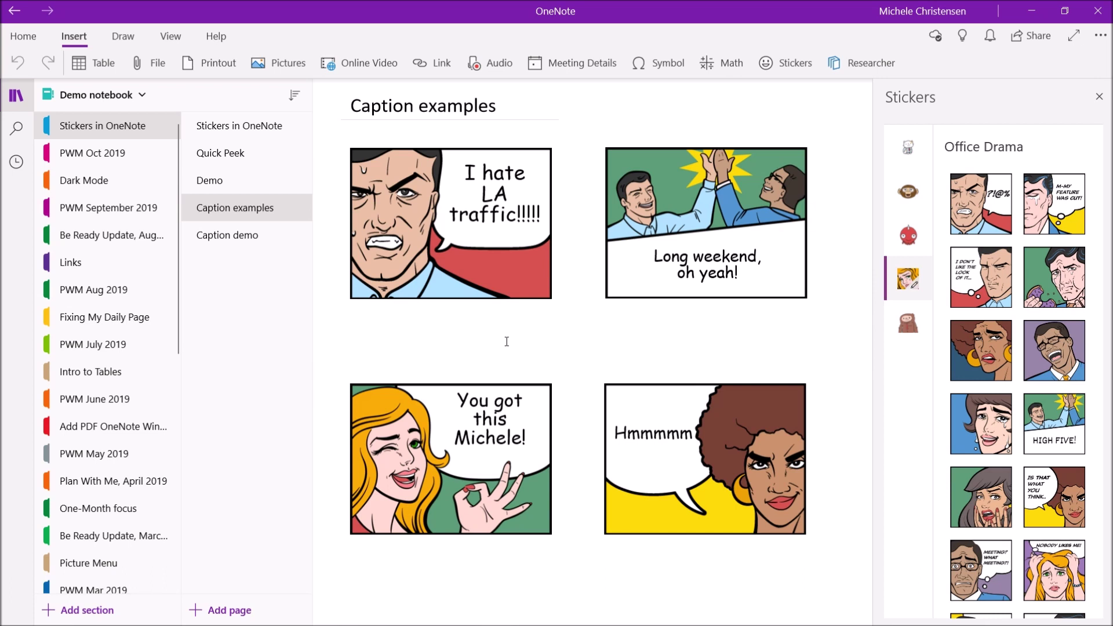
left_click(205, 237)
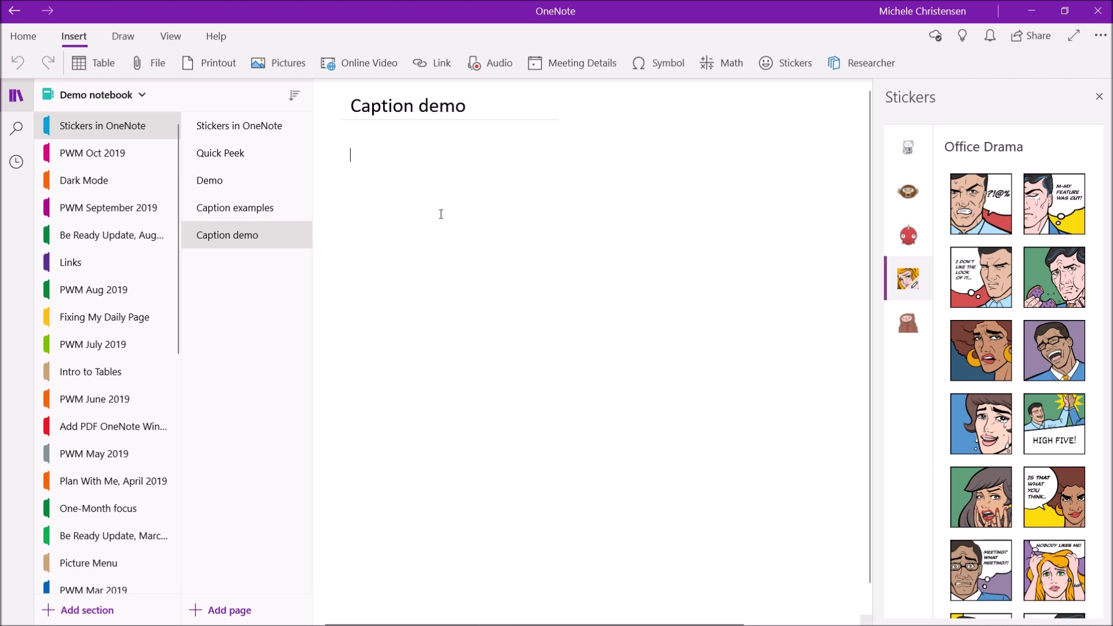
Step: Place the cursor on the Caption demo page and scroll down through the Office Drama stickers
left_click(441, 172)
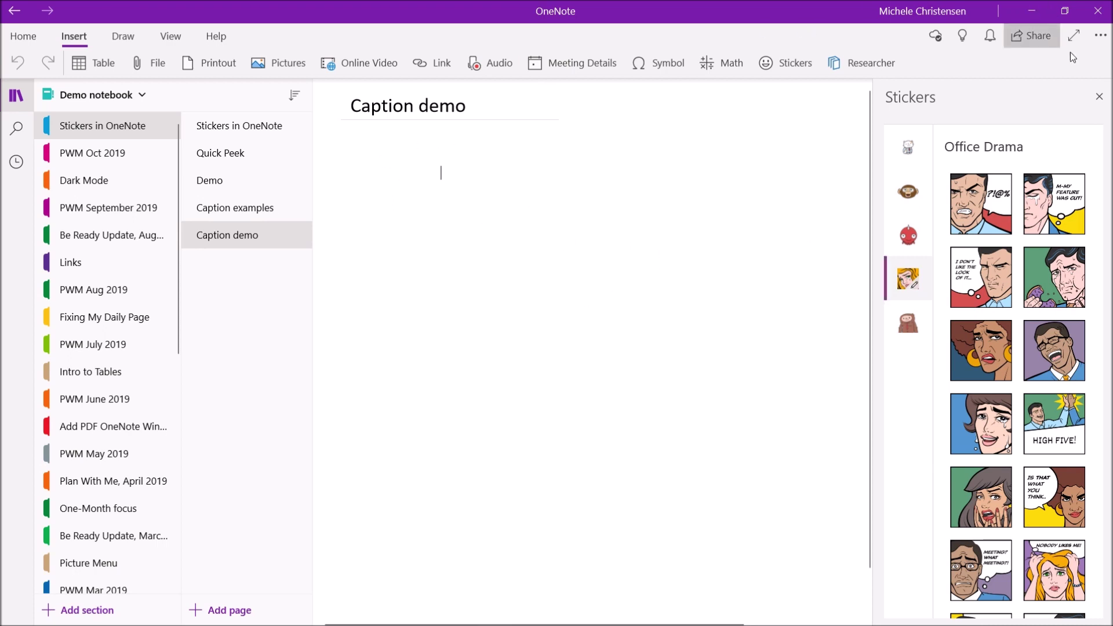
scroll(1097, 194, "down", 1)
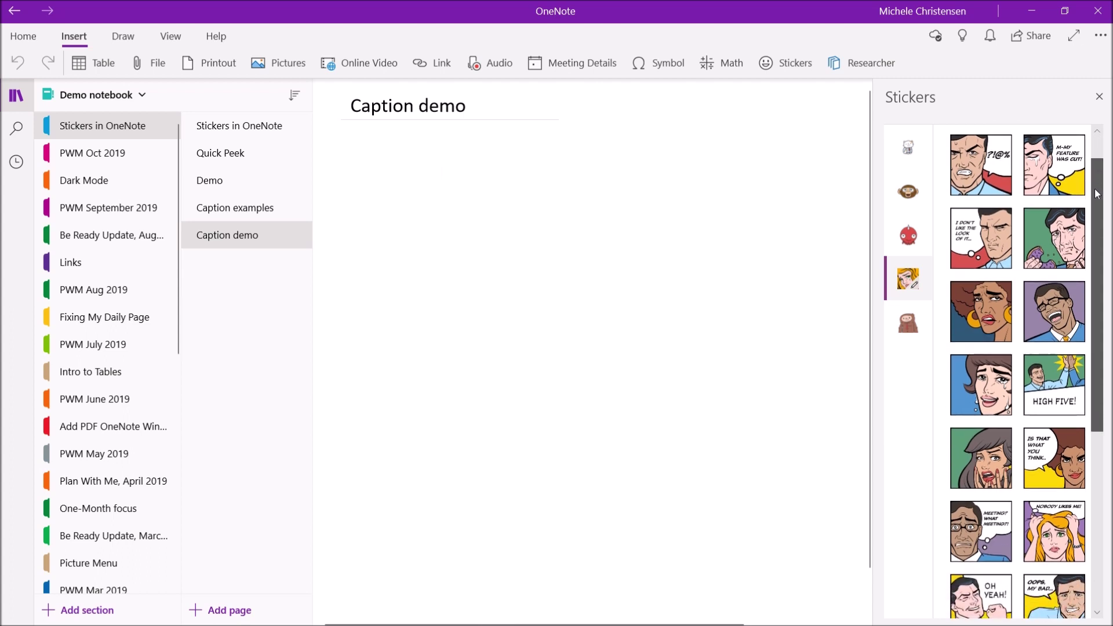
left_click_drag(1098, 194, 1102, 333)
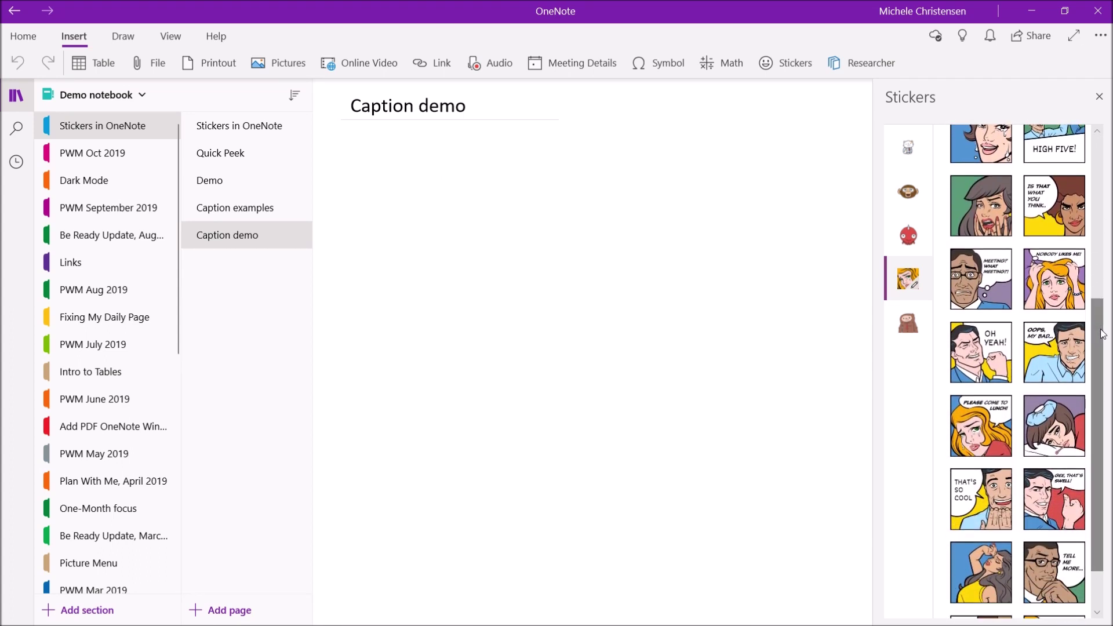
Step: Replace the THAT'S SO COOL sticker's caption with 'Pizza for lunch, oh yeah!!!' and insert it
left_click(981, 505)
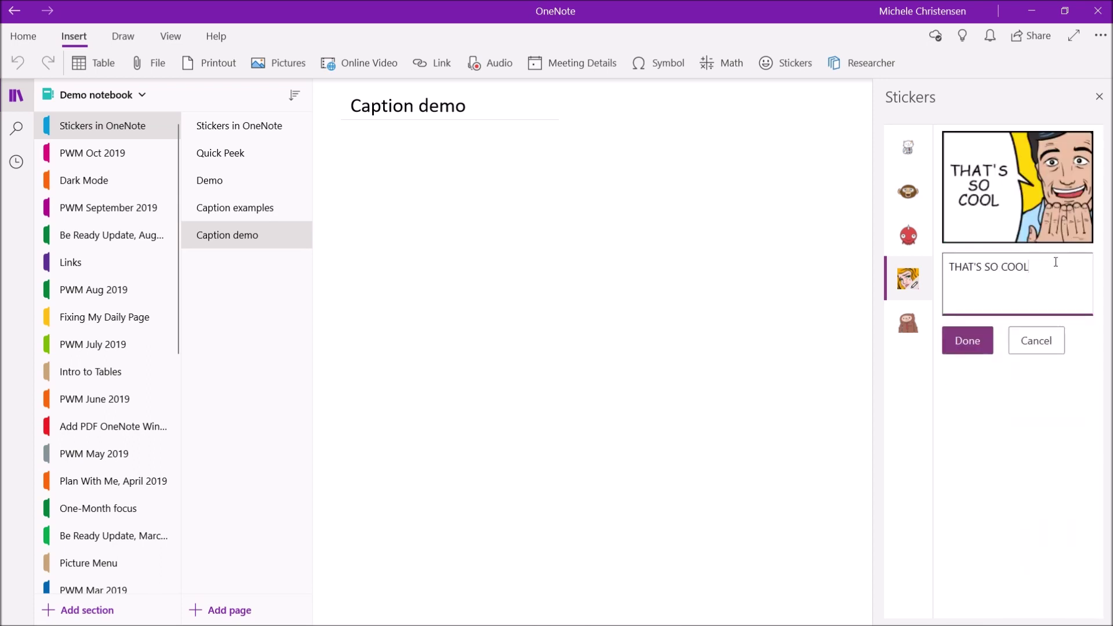
key("BackSpace")
key("BackSpace")
key("BackSpace")
key("BackSpace")
key("BackSpace")
key("BackSpace")
key("BackSpace")
key("BackSpace")
key("BackSpace")
key("BackSpace")
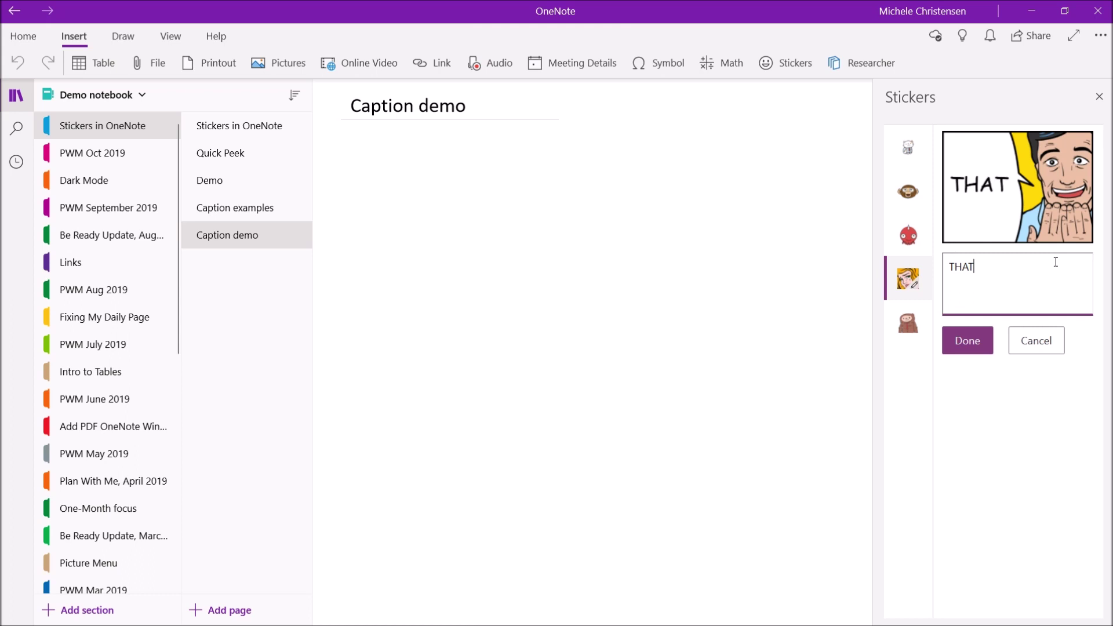
key("BackSpace")
key("BackSpace")
key("BackSpace")
key("BackSpace")
type("Pi")
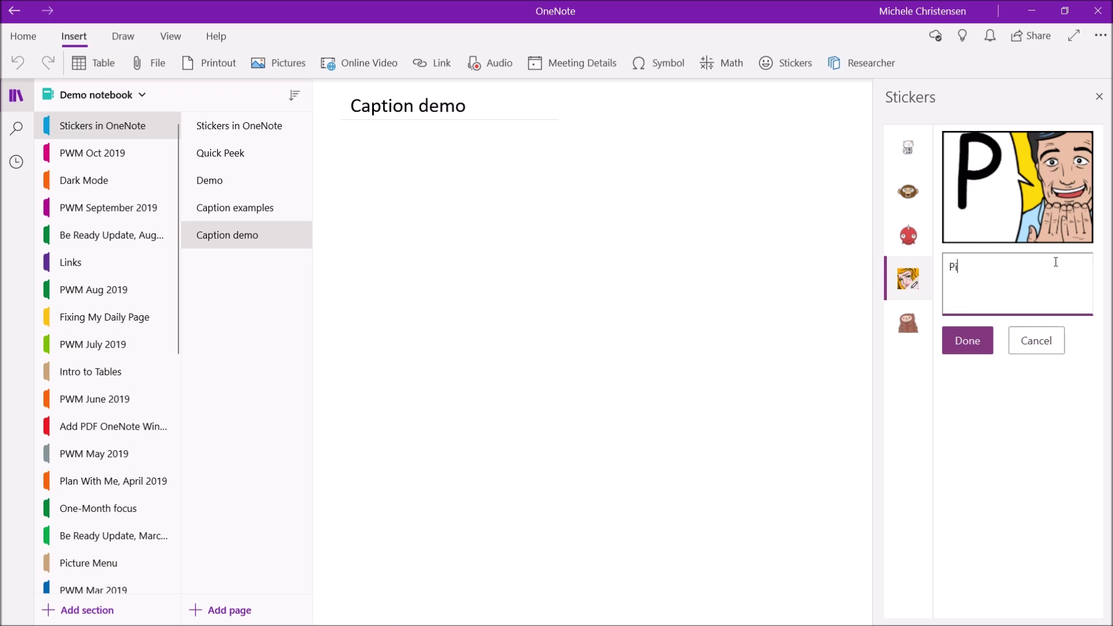
type("zza for lun")
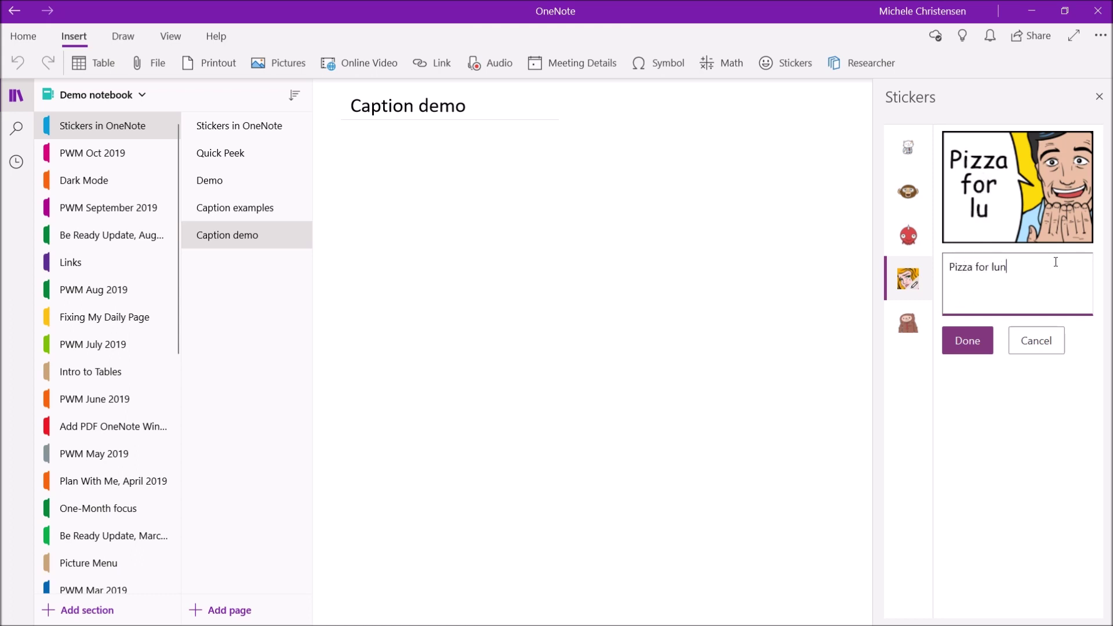
type("ch, oh y")
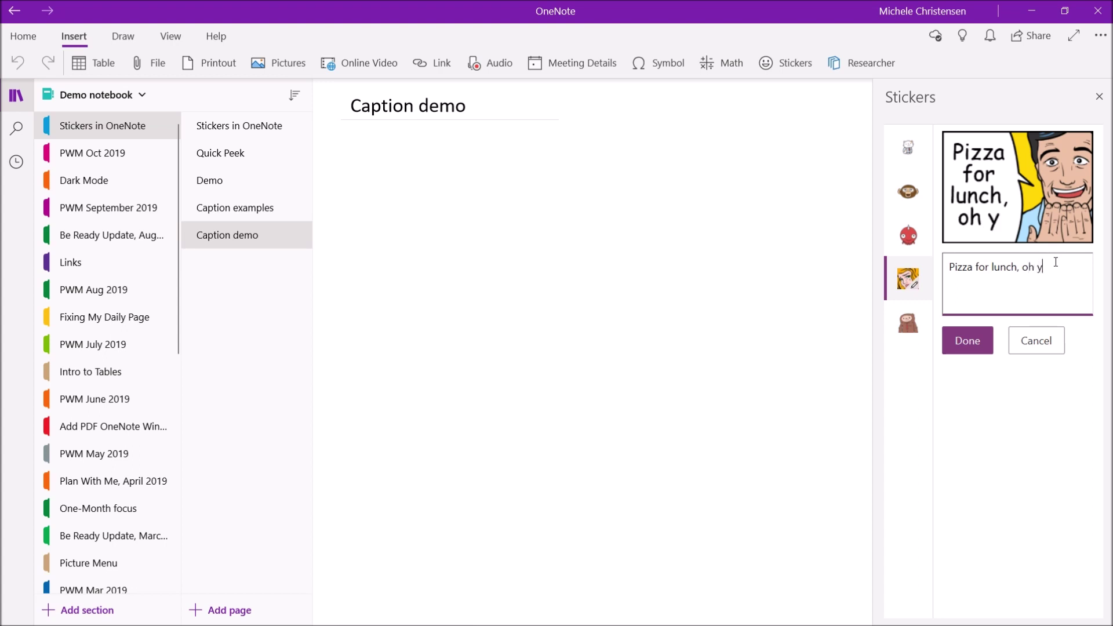
type("eah!!!")
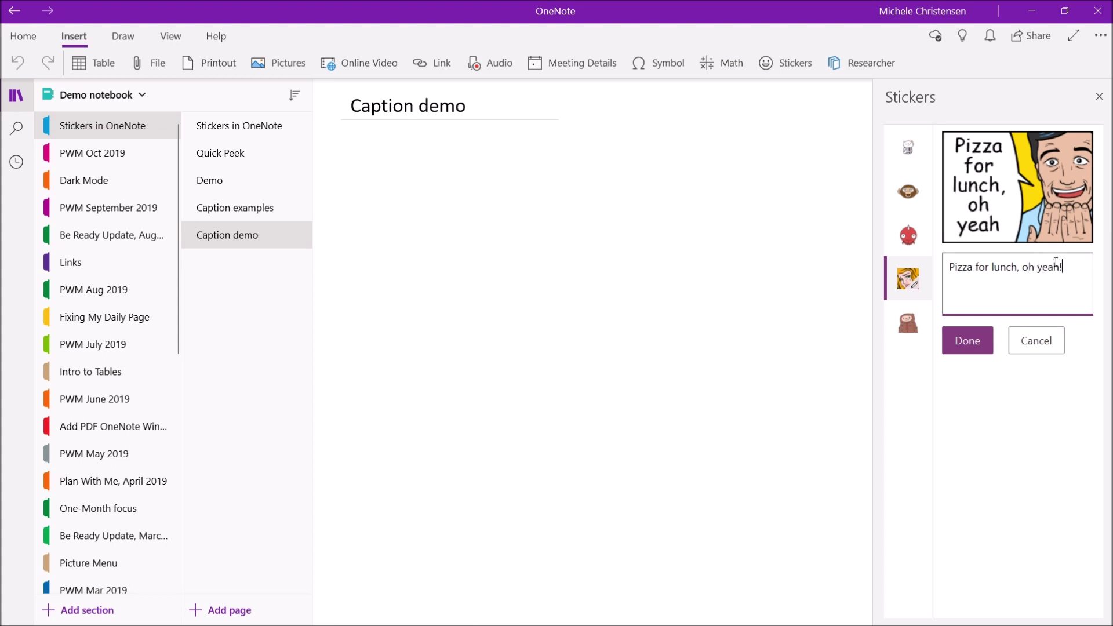
left_click(973, 342)
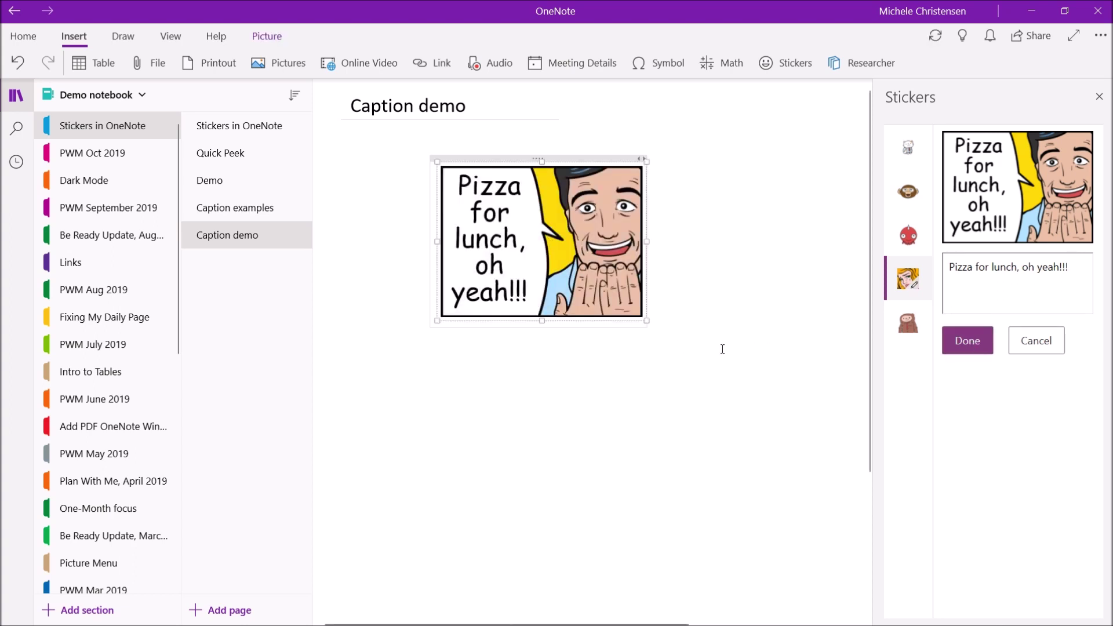
Step: Enlarge the pizza sticker slightly, deselect it, and scroll back through the full sticker grid
left_click_drag(647, 321, 664, 331)
left_click(558, 408)
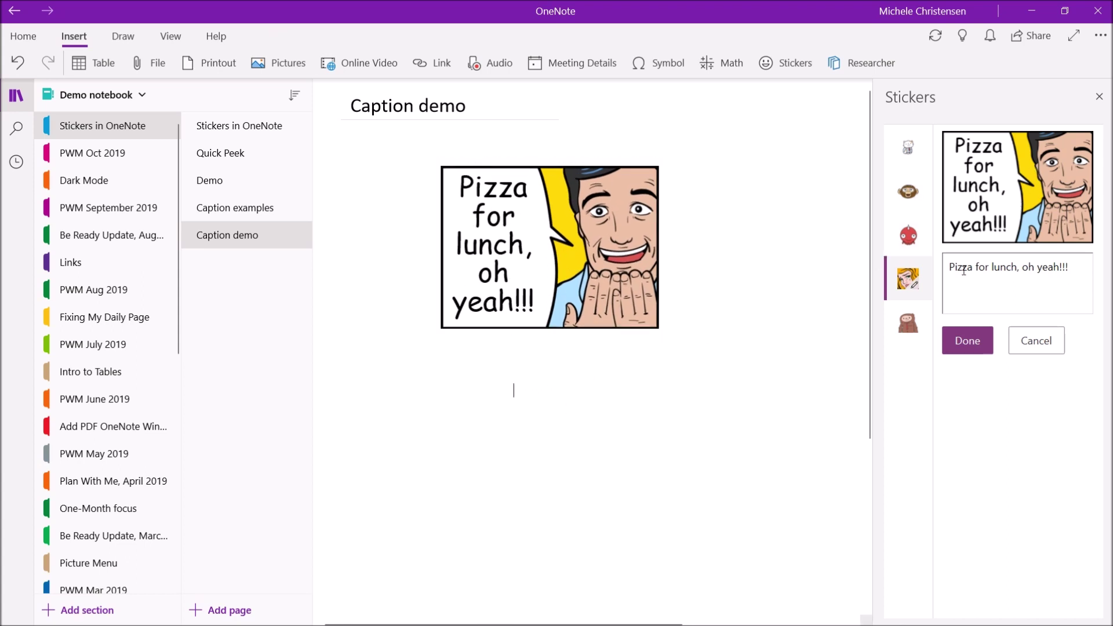
left_click(967, 341)
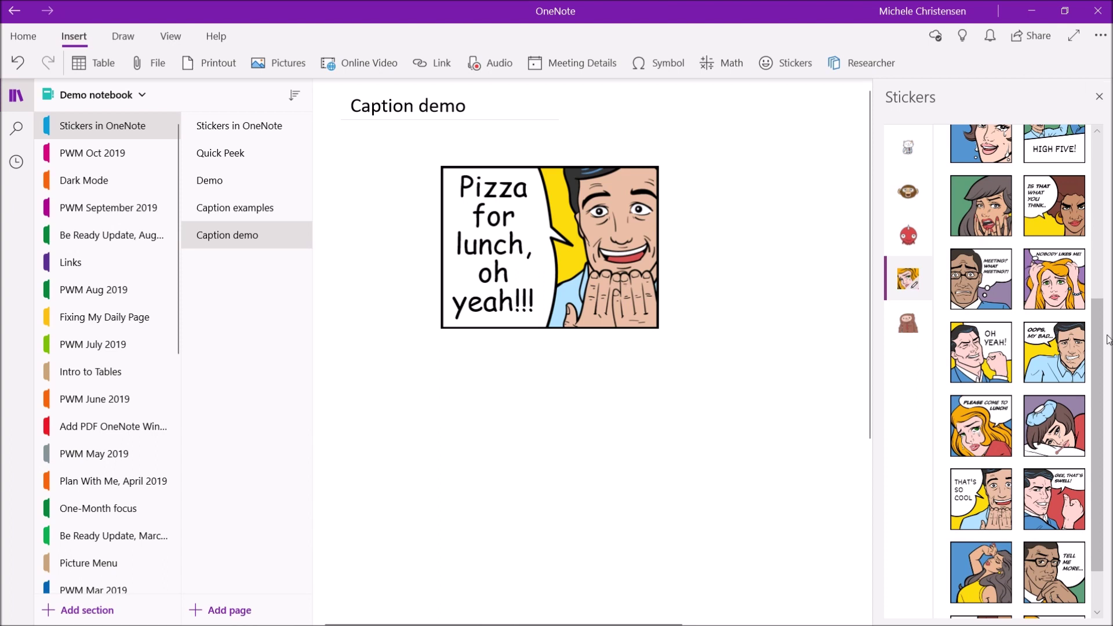
left_click_drag(1108, 340, 1110, 383)
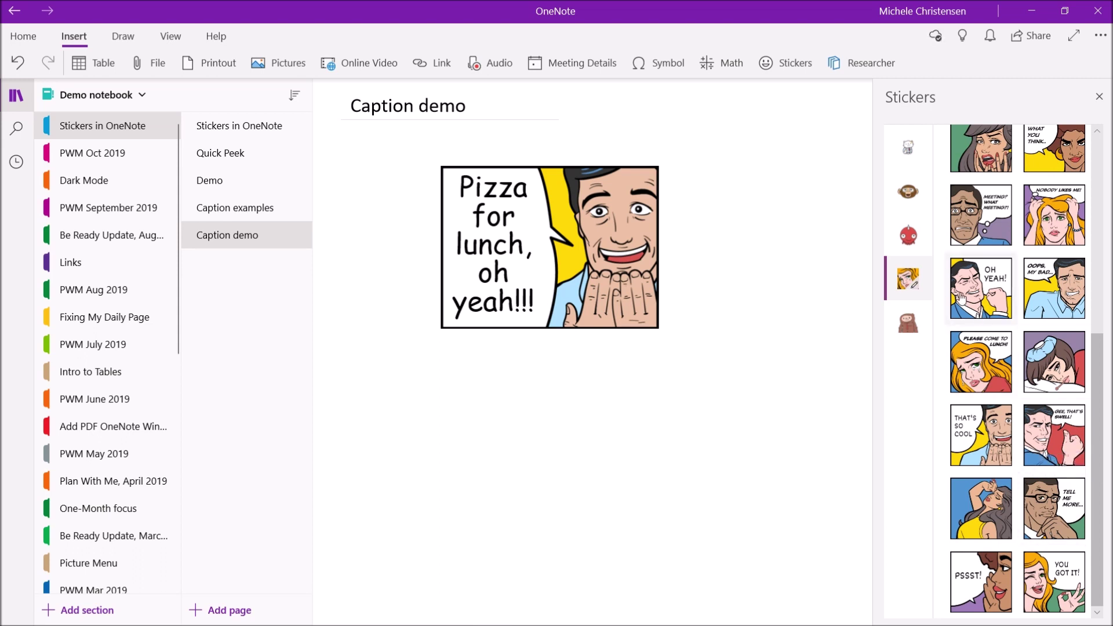
scroll(1105, 238, "up", 4)
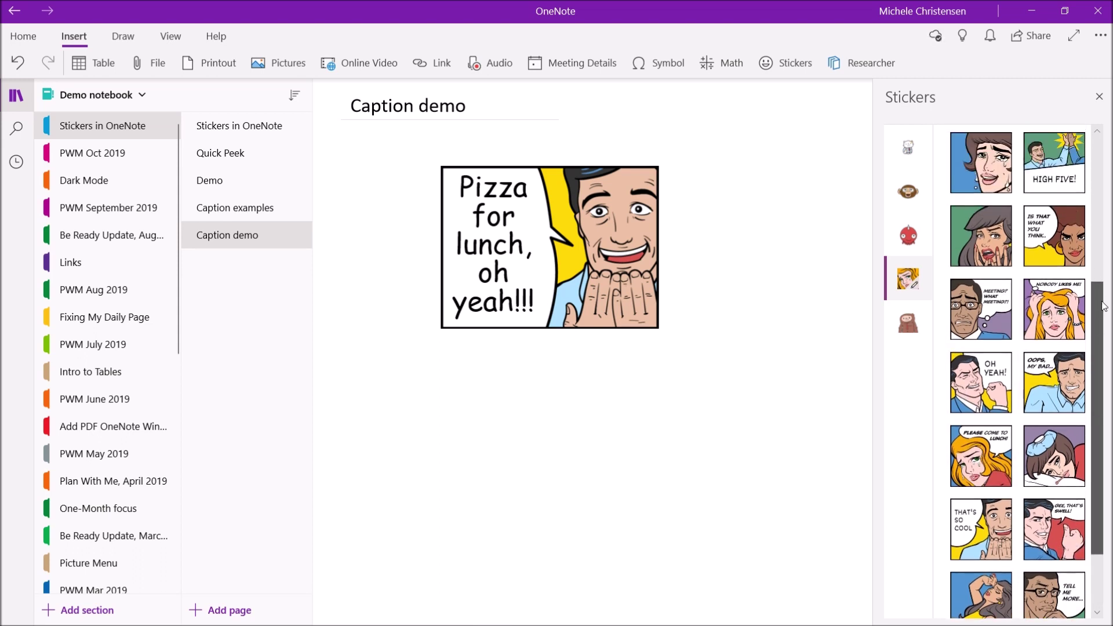
mouse_move(1104, 238)
left_mouse_down()
mouse_move(1105, 165)
mouse_move(1105, 226)
left_mouse_up()
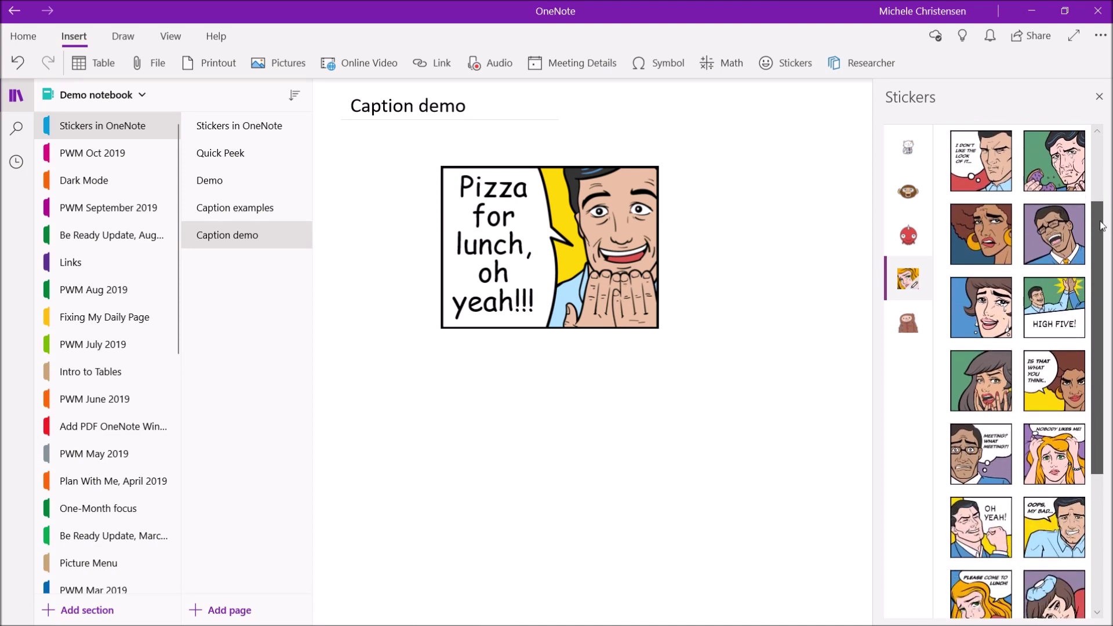
Step: Recaption the NOBODY LIKES ME! sticker to 'Why didn't I save sooner? 30 pages lost!!!!!' and insert it
left_click(1059, 446)
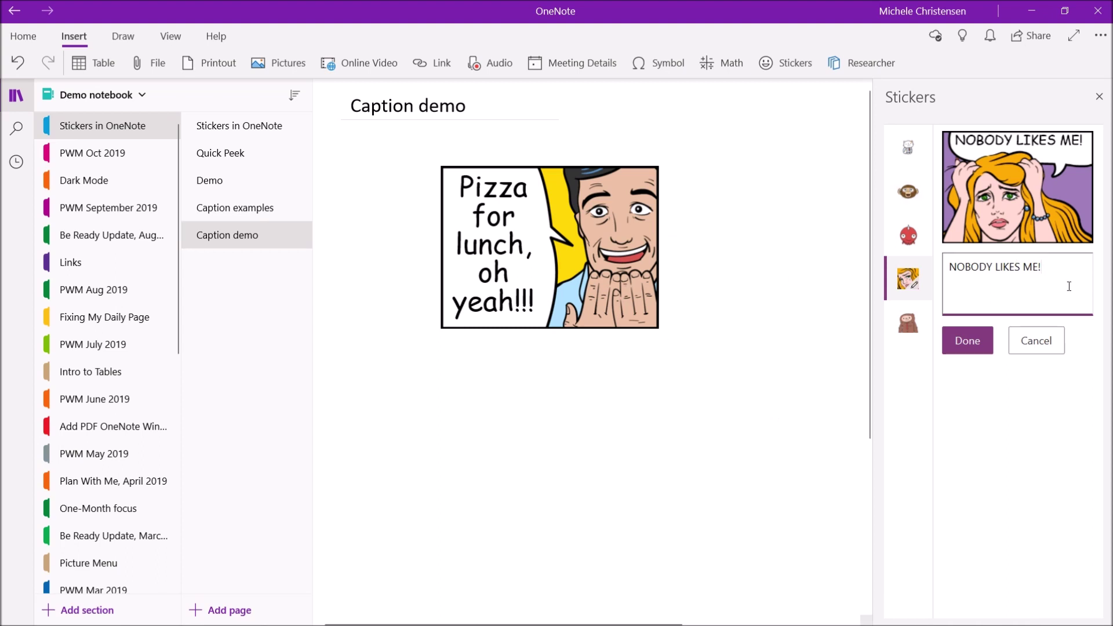
key("BackSpace")
key("BackSpace")
key("BackSpace")
key("BackSpace")
key("BackSpace")
key("BackSpace")
key("BackSpace")
key("BackSpace")
key("BackSpace")
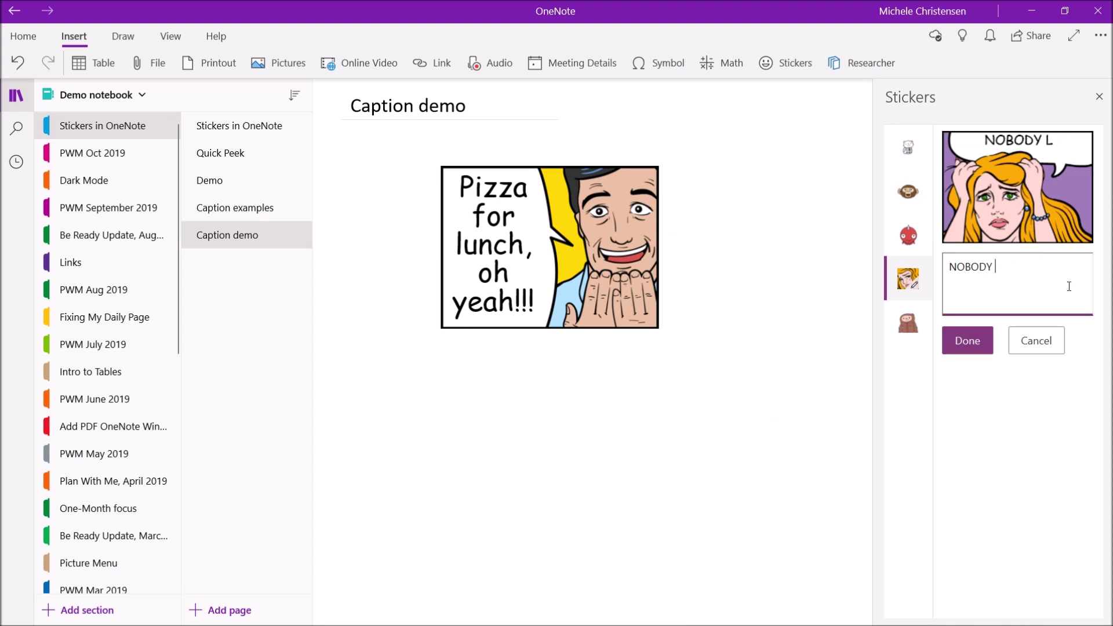
key("BackSpace")
key("BackSpace")
key("BackSpace")
key("BackSpace")
key("BackSpace")
key("BackSpace")
key("BackSpace")
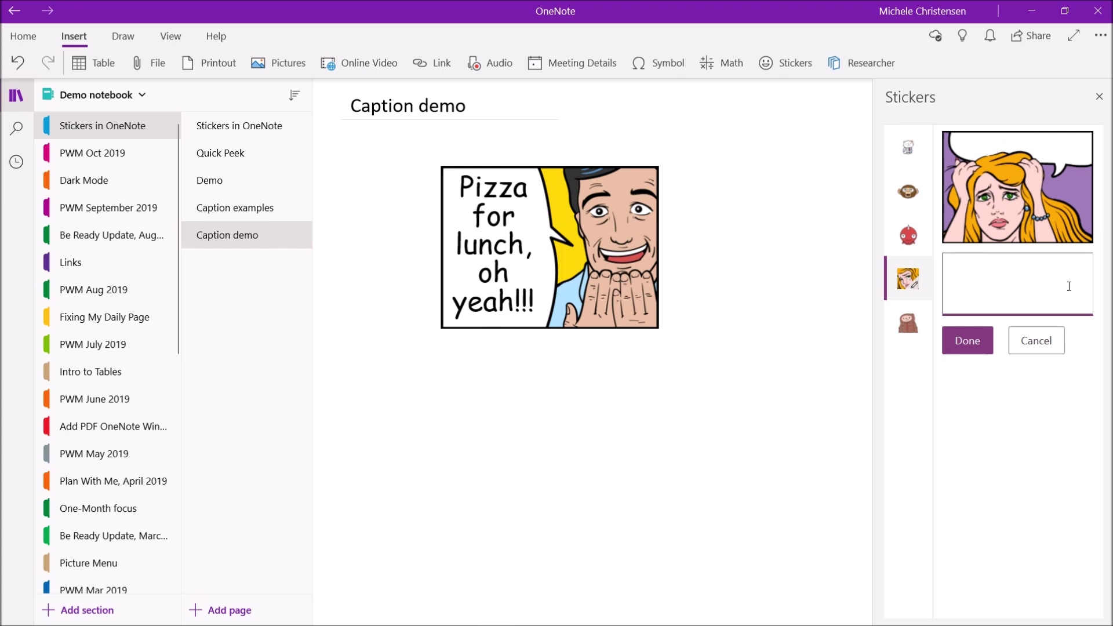
type("Wha")
key("BackSpace")
type("y didn't")
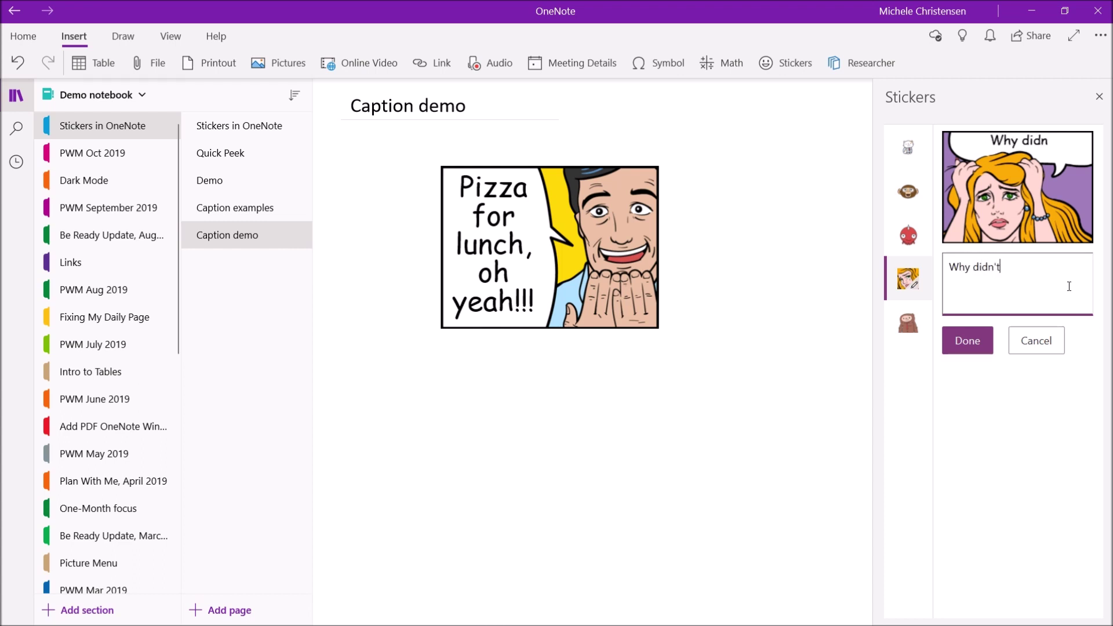
type(" I save ")
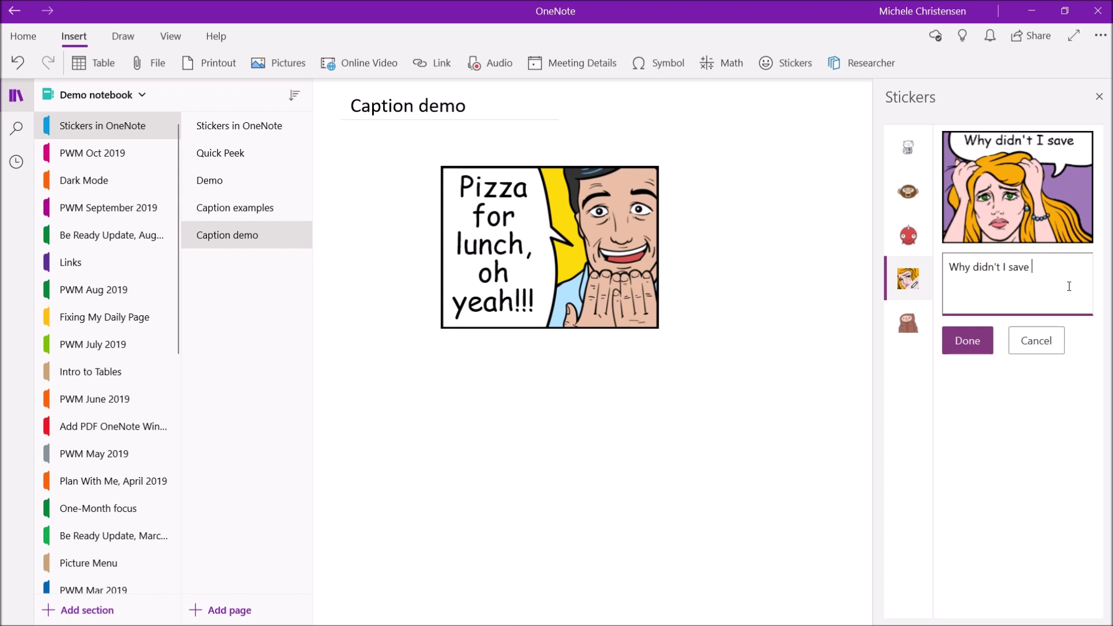
type("sooner")
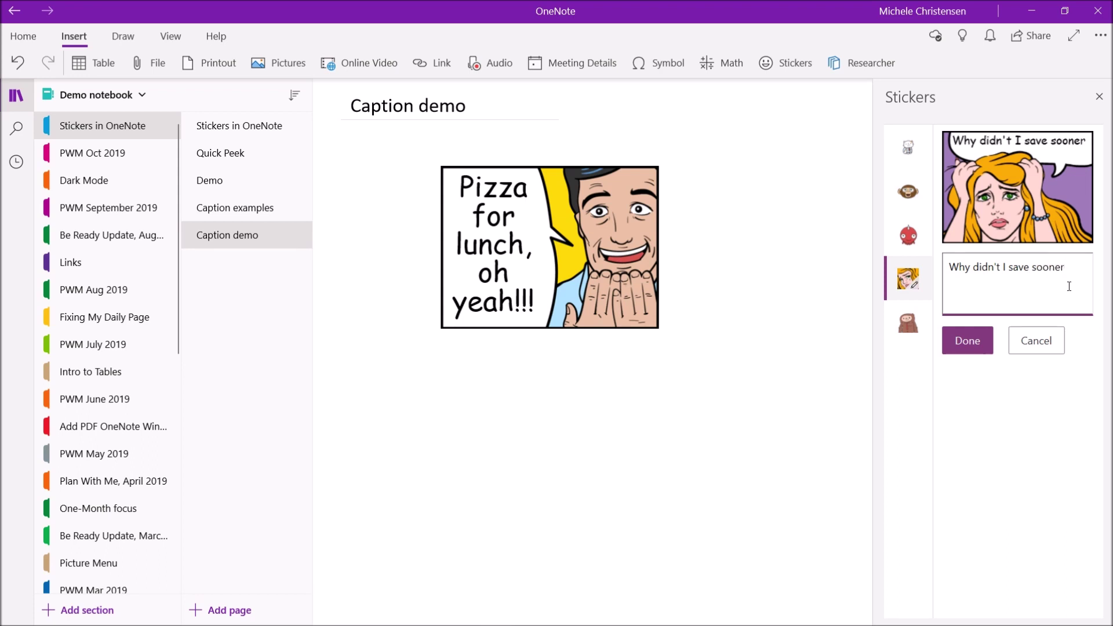
type("?")
type(" 3")
type("pag")
key("BackSpace")
key("BackSpace")
key("BackSpace")
type("0")
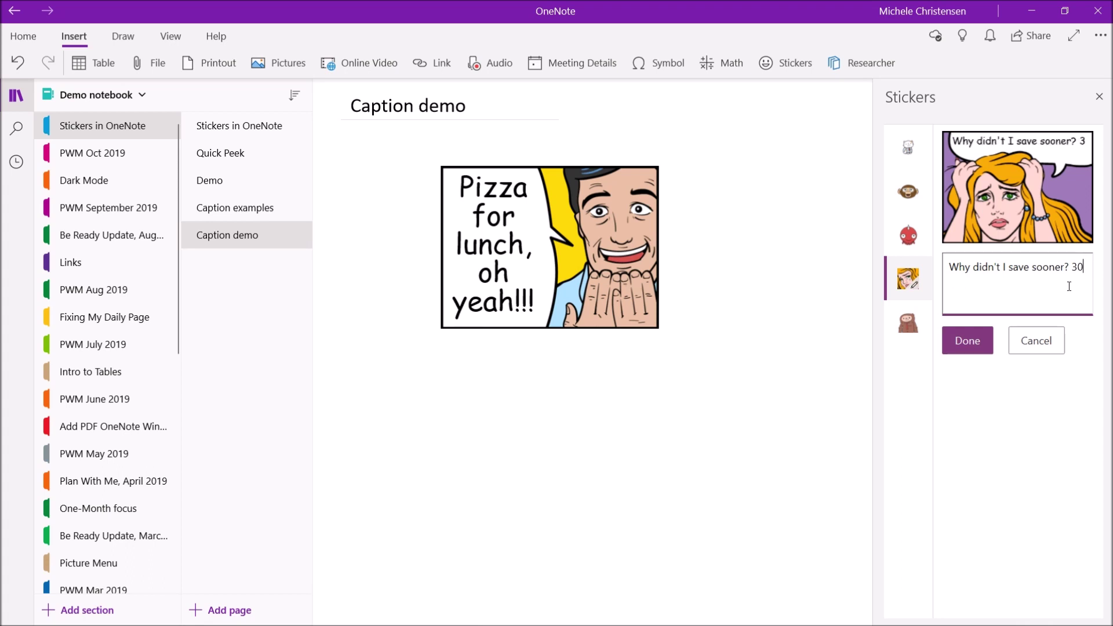
type(" pages lost!!!!!")
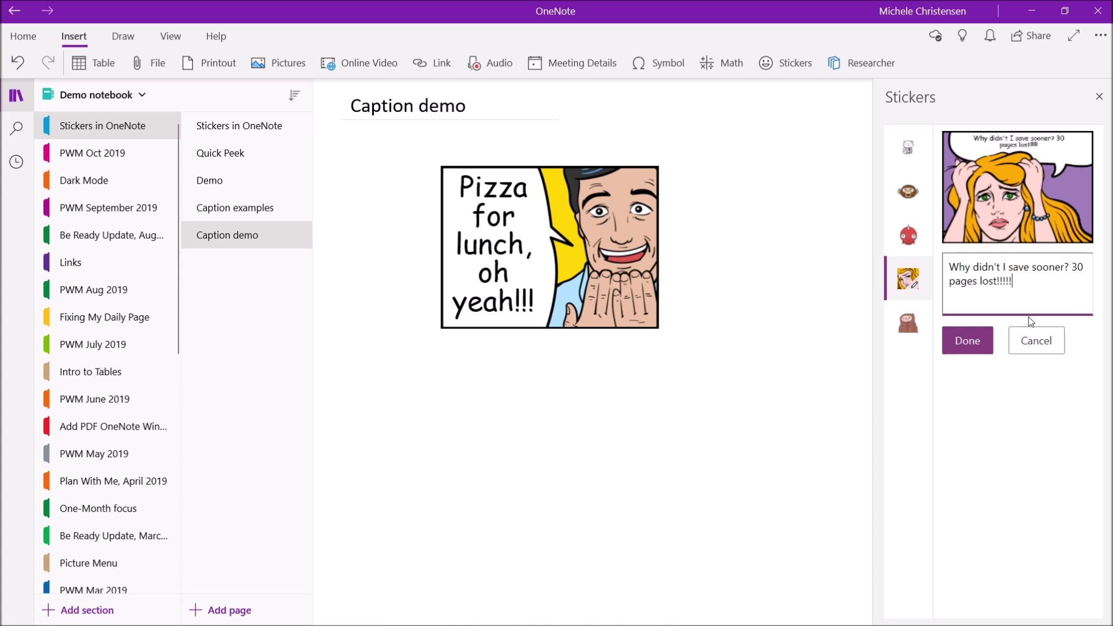
left_click(972, 342)
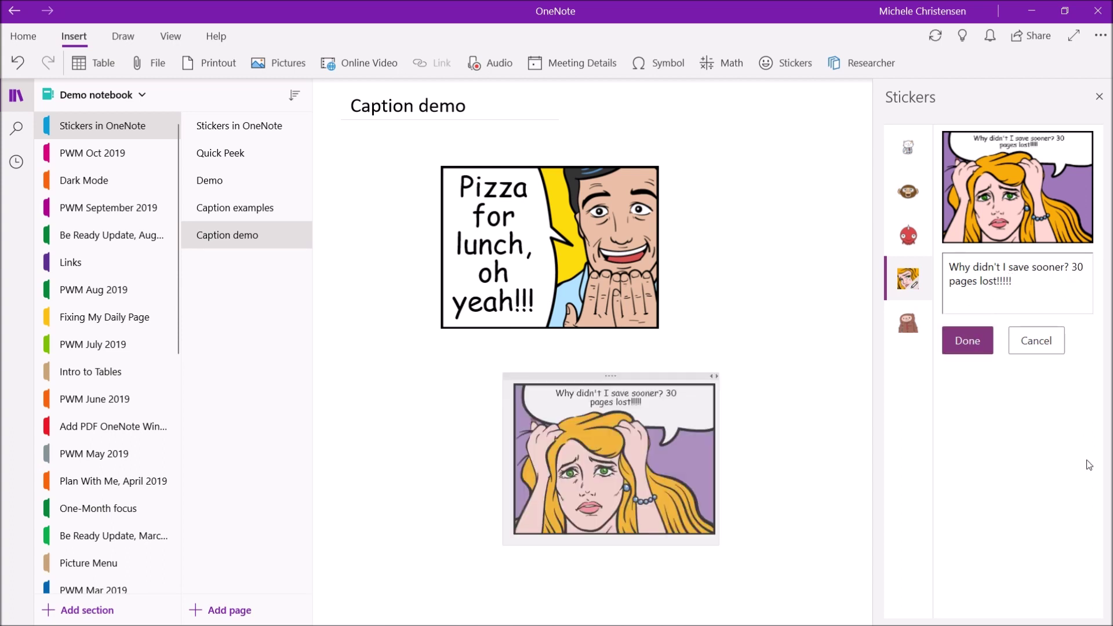
Step: Drag the woman sticker's corner handle outward so it is clearly bigger than the pizza sticker
left_click(647, 438)
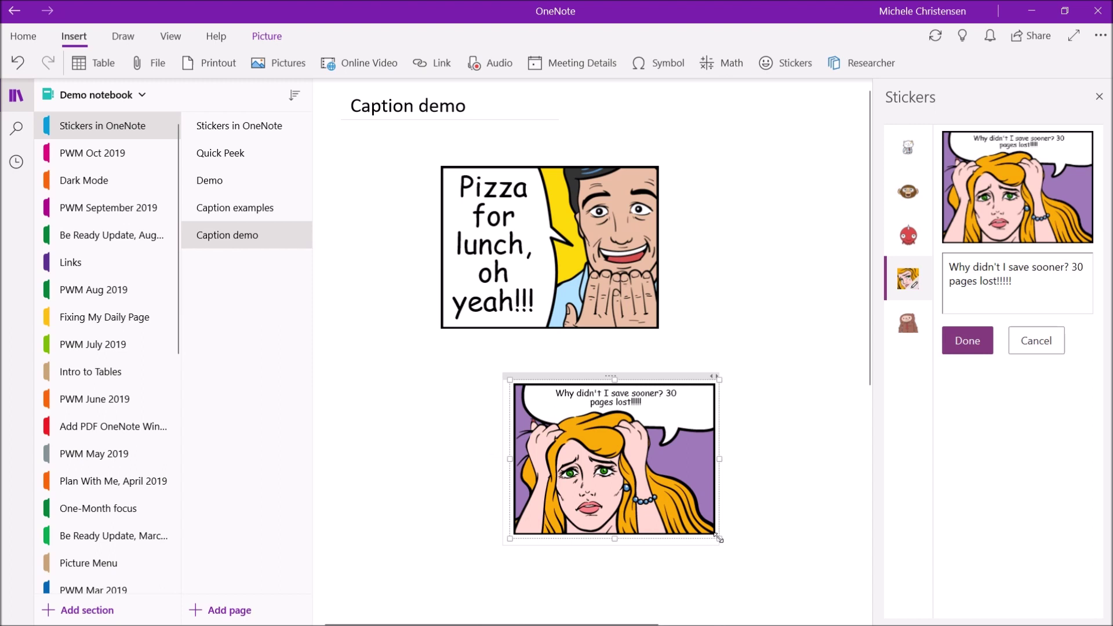
left_click_drag(719, 538, 795, 582)
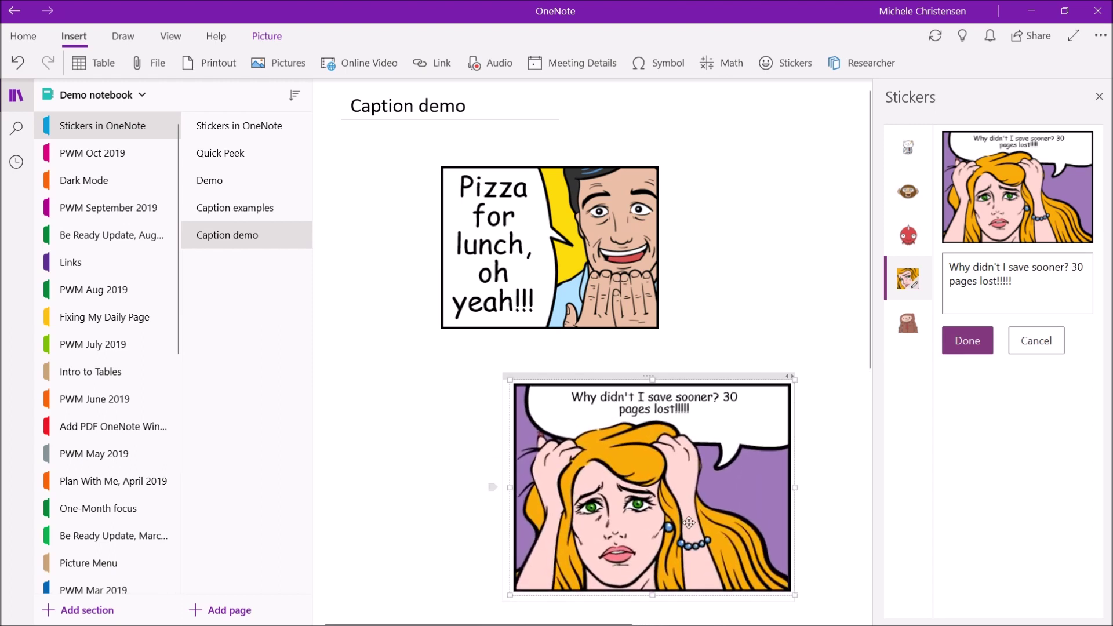
left_click(766, 286)
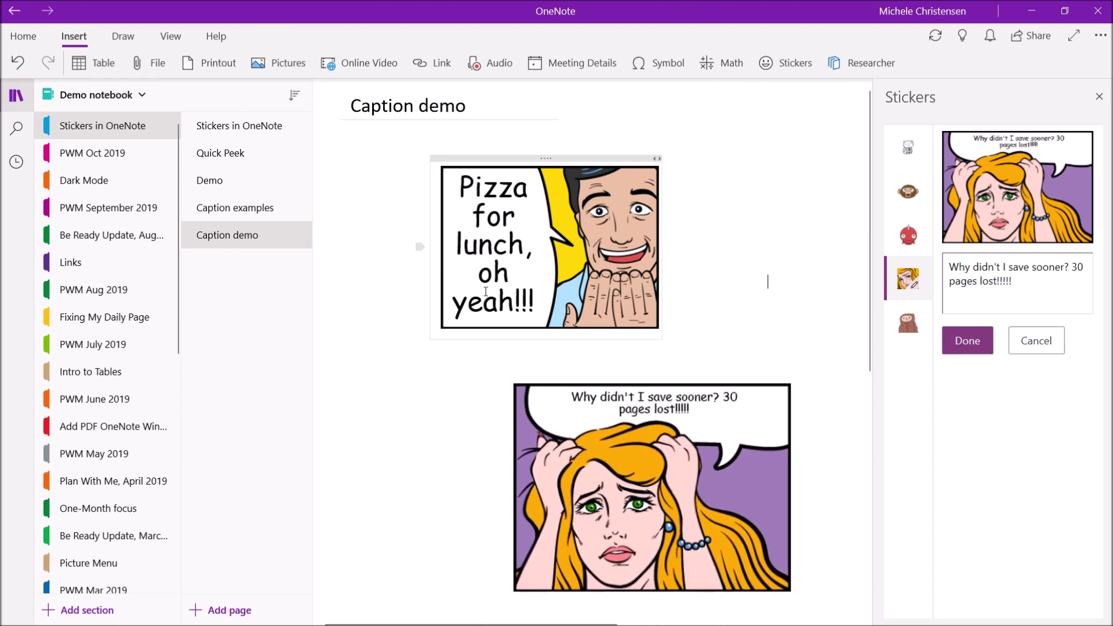
Step: Return to the Stickers in OneNote page and close the sticker collection pane to widen it
left_click(230, 128)
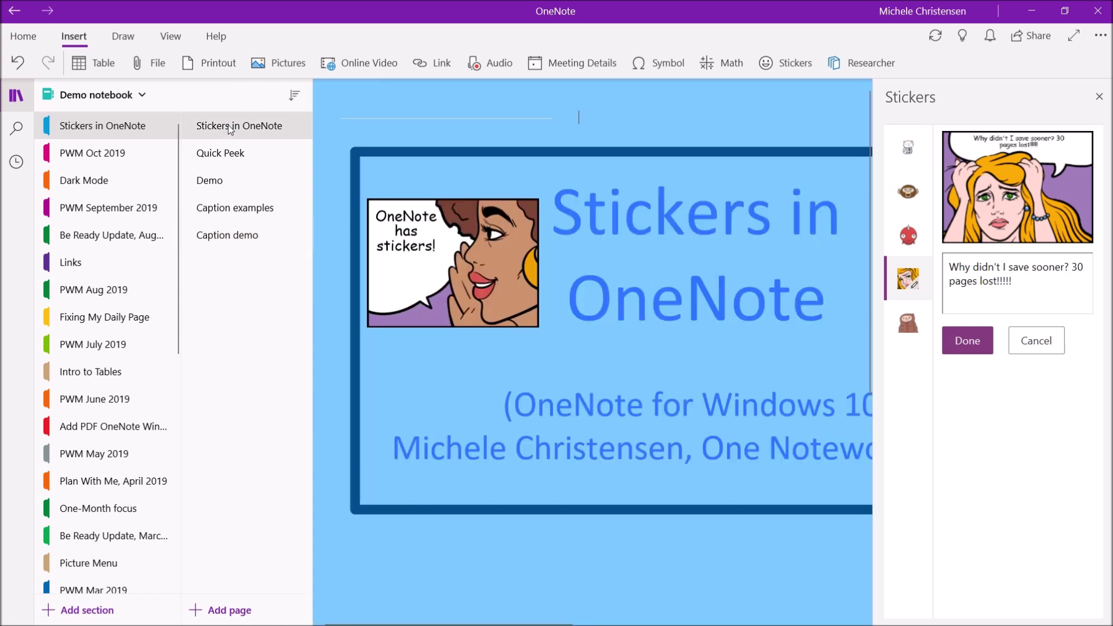
left_click(1099, 97)
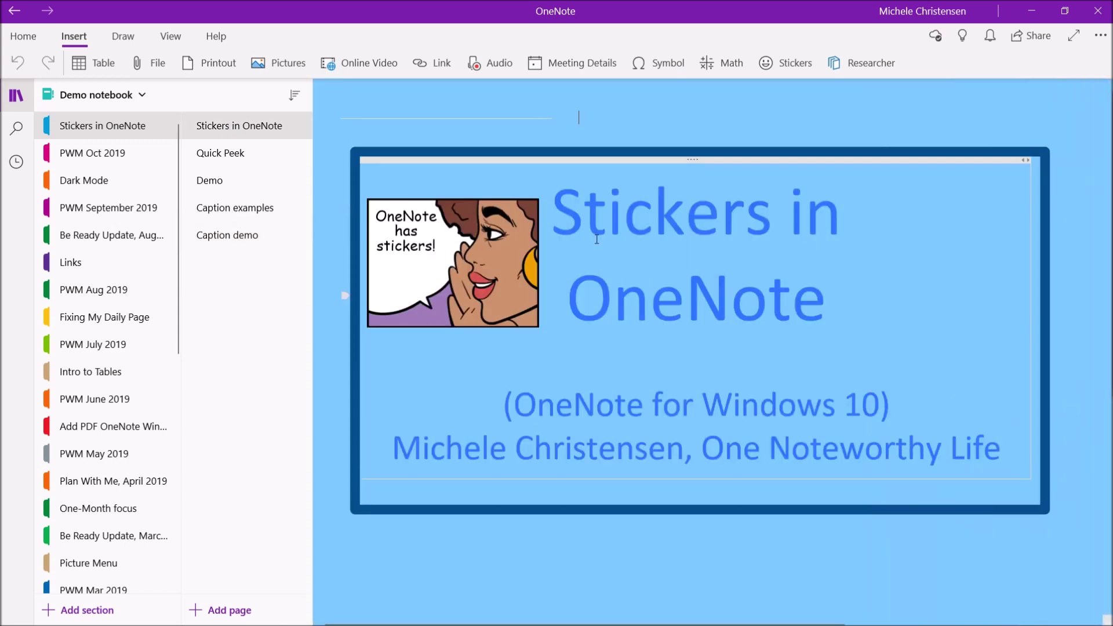